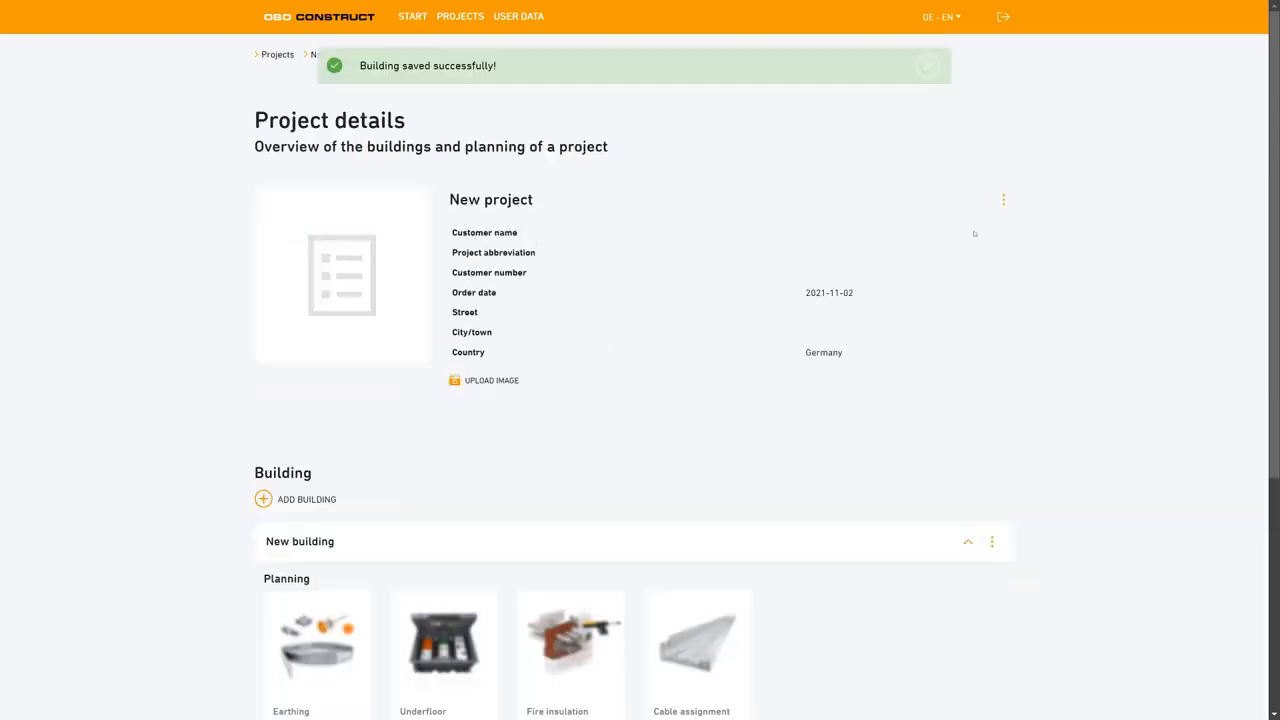
# - Rename the project as Trainstation and save its details
pyautogui.click(1003, 201)
pyautogui.click(947, 228)
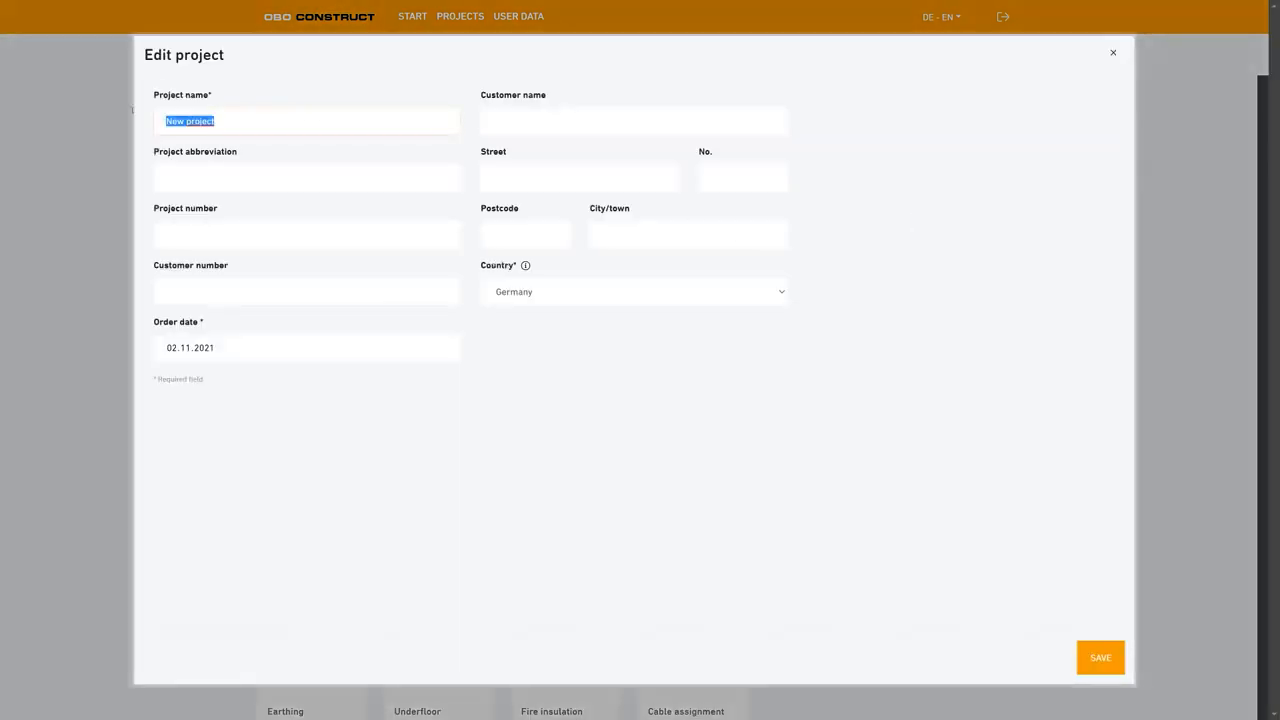
pyautogui.write('Trainstation')
pyautogui.click(1100, 657)
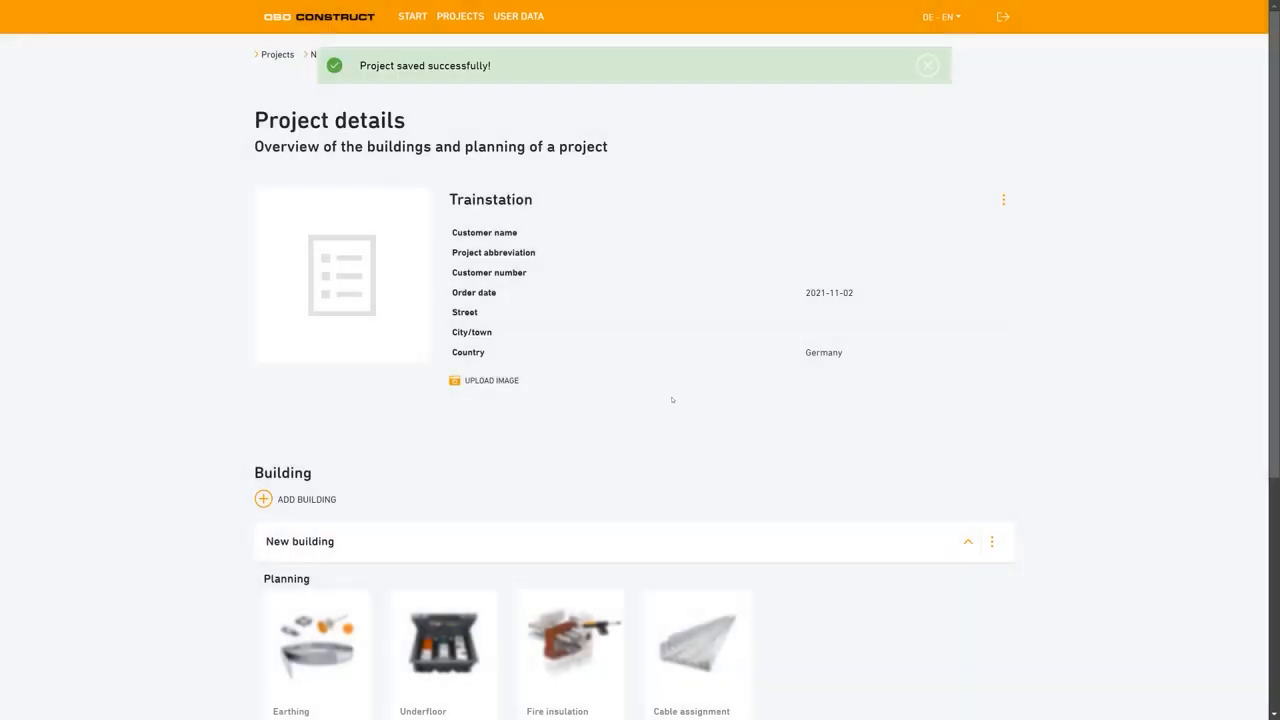
# - Rename the project's building as Entrance hall
pyautogui.scroll(-1, 347, 419)
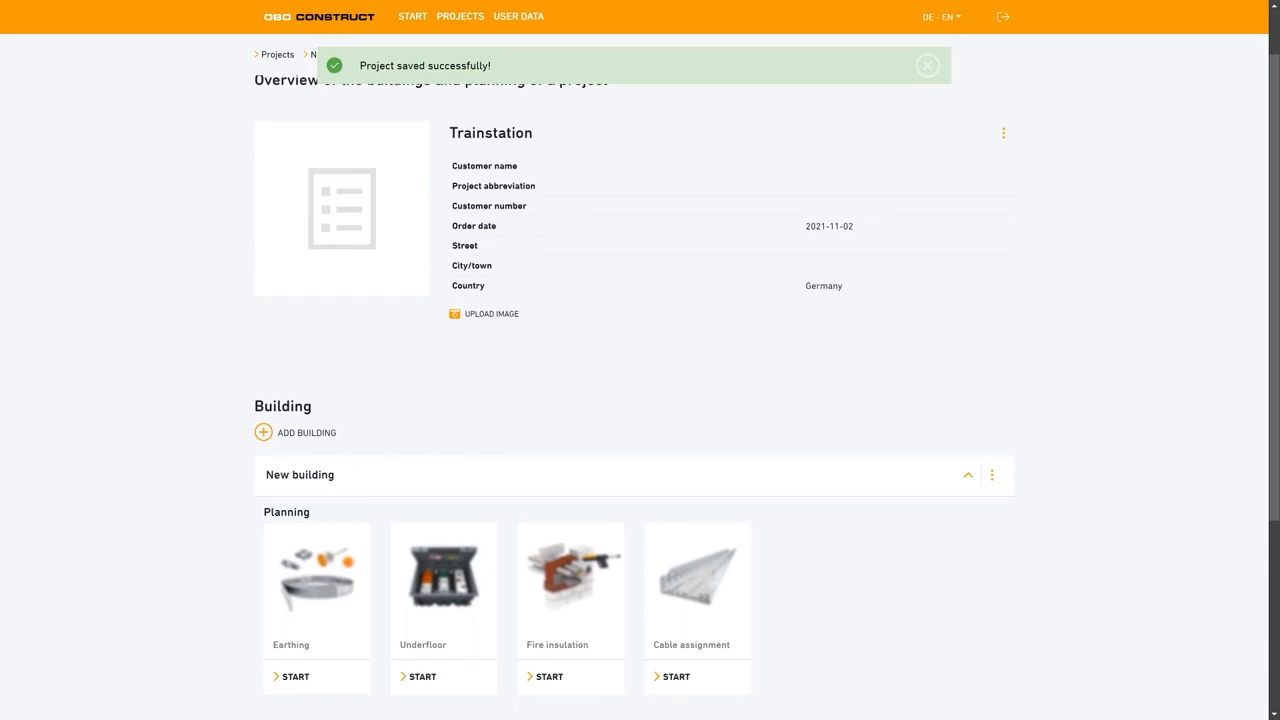
pyautogui.click(356, 483)
pyautogui.write('Entrance hall')
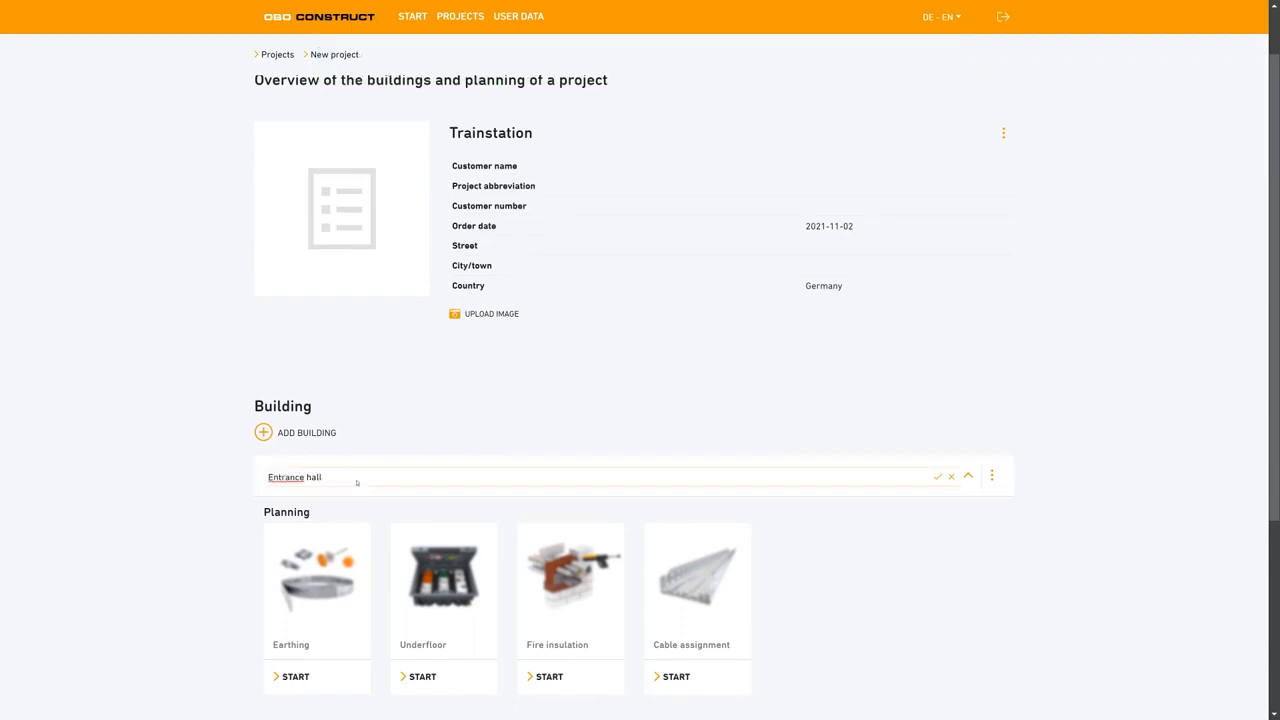
pyautogui.click(411, 437)
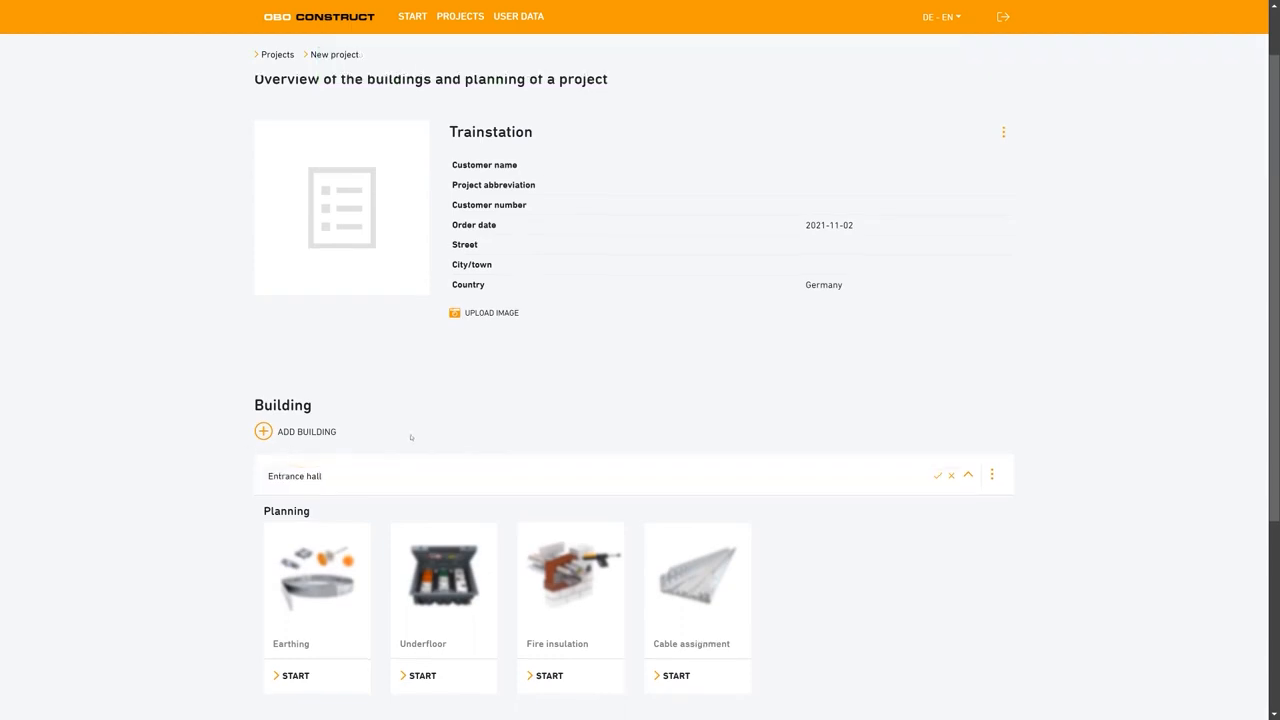
# - Start an Underfloor planning for the building, choosing Selection of device installation unit as the entry point
pyautogui.scroll(-1, 409, 437)
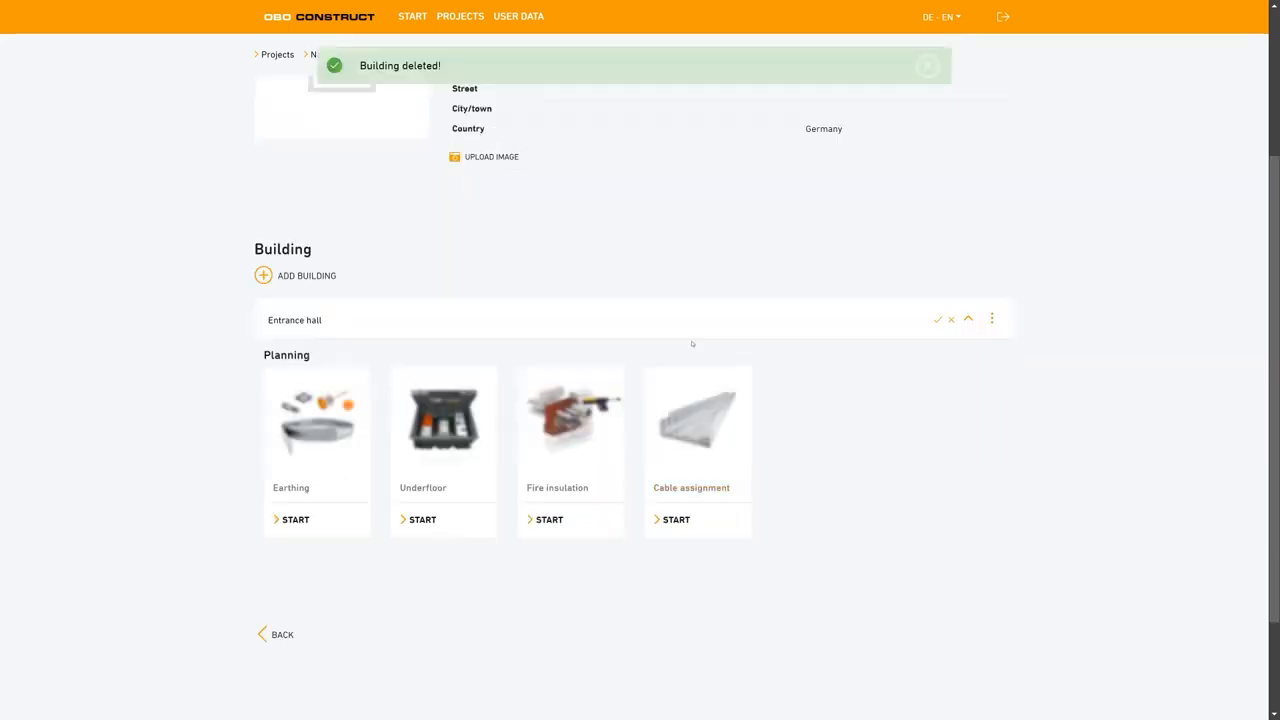
pyautogui.click(443, 420)
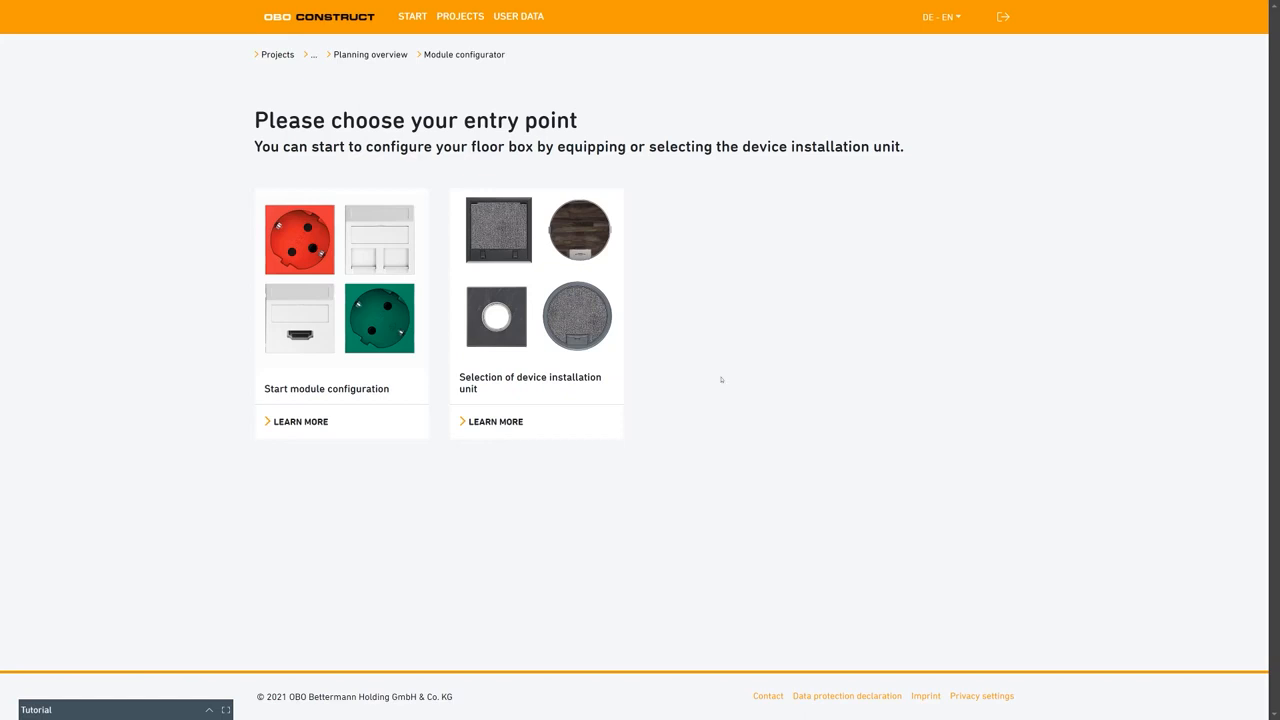
pyautogui.moveTo(362, 290)
pyautogui.moveTo(560, 333)
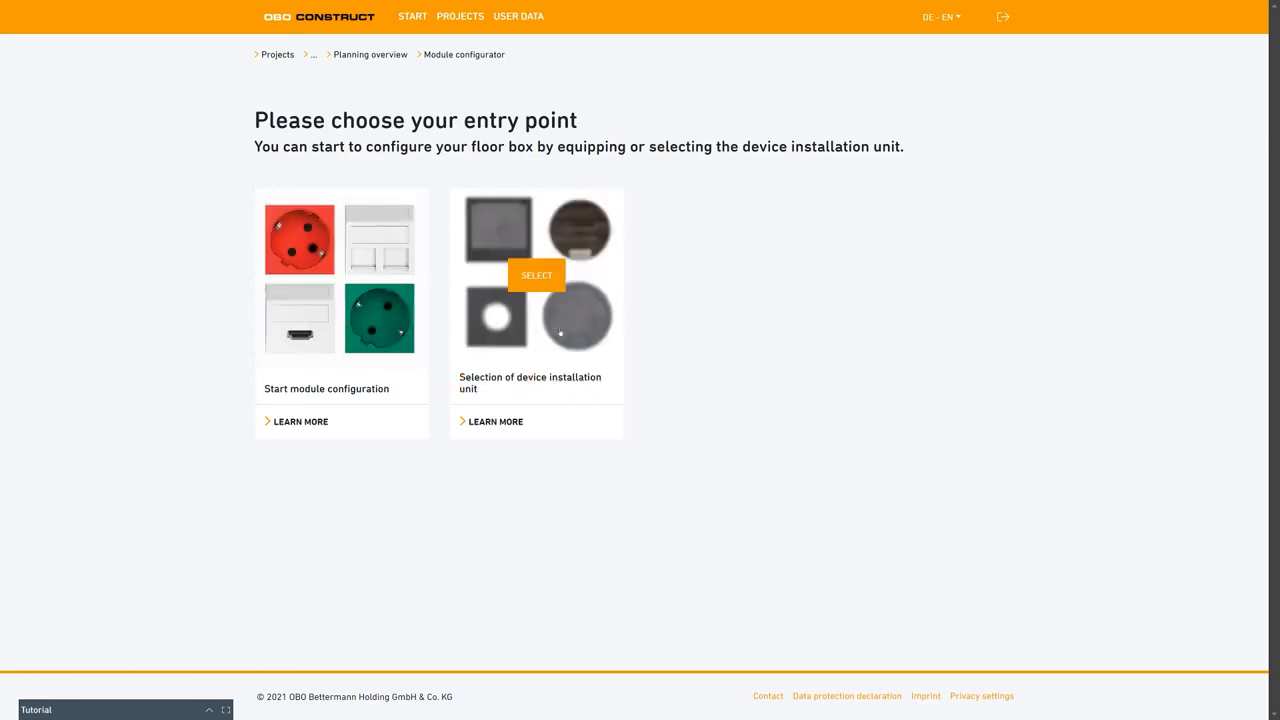
pyautogui.click(511, 421)
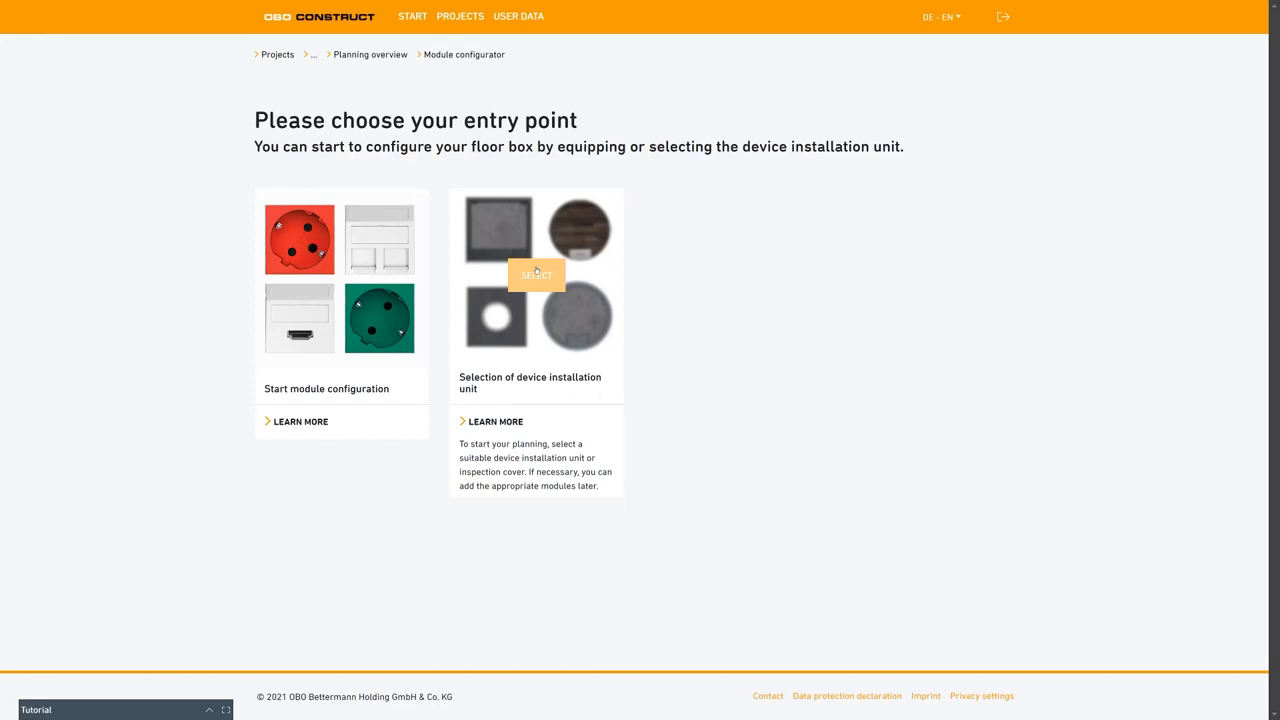
pyautogui.click(536, 273)
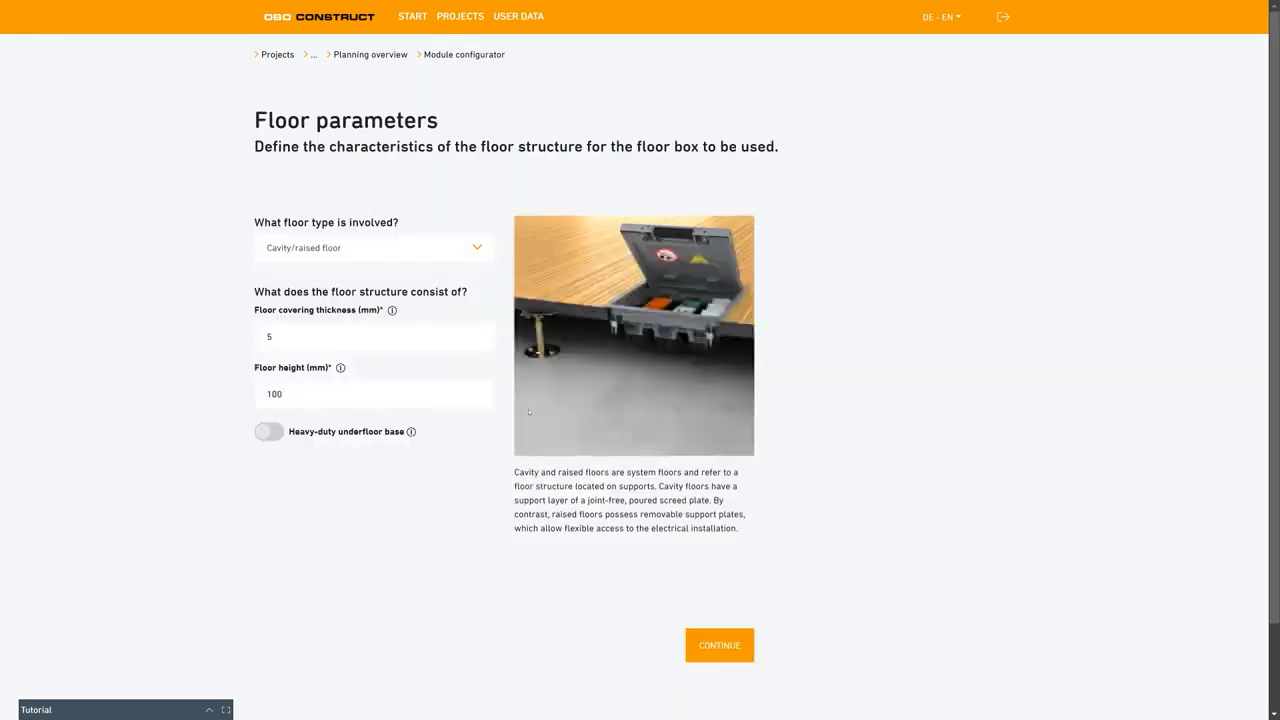
# - Set the floor type to Screed floor, increase the floor covering thickness for a 110 mm finished floor edge, and confirm the floor parameters
pyautogui.click(476, 246)
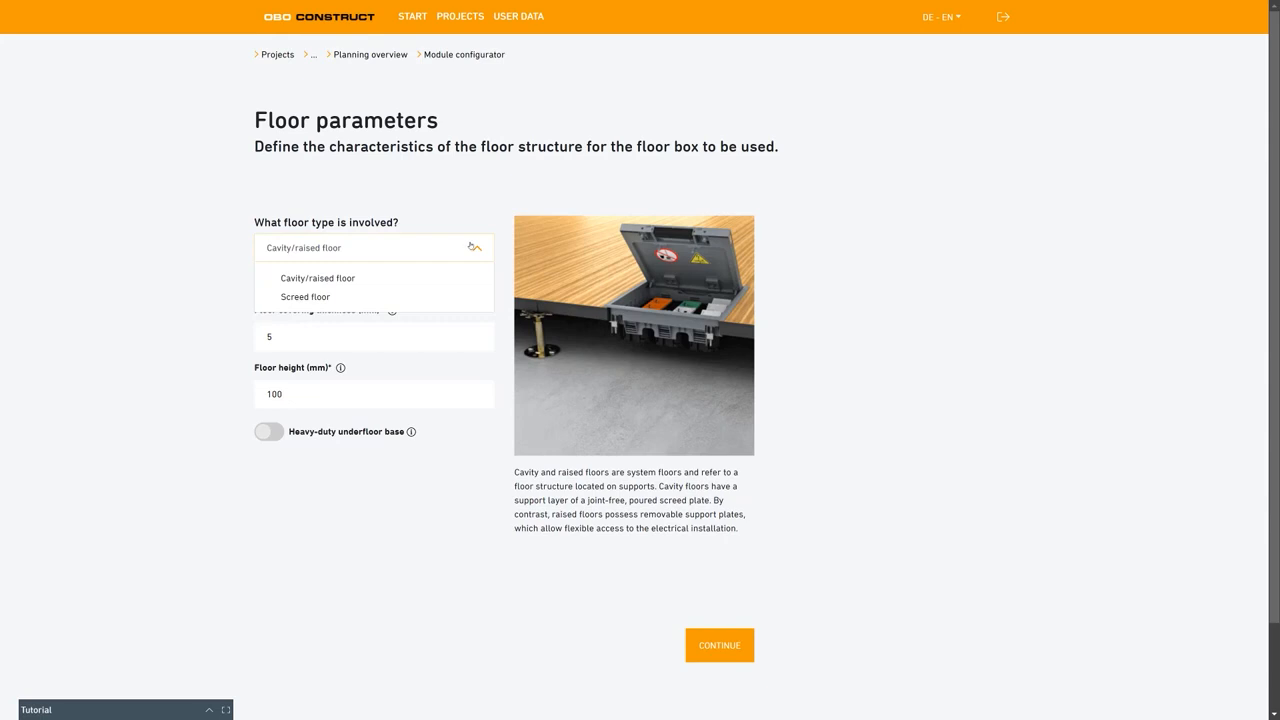
pyautogui.click(347, 304)
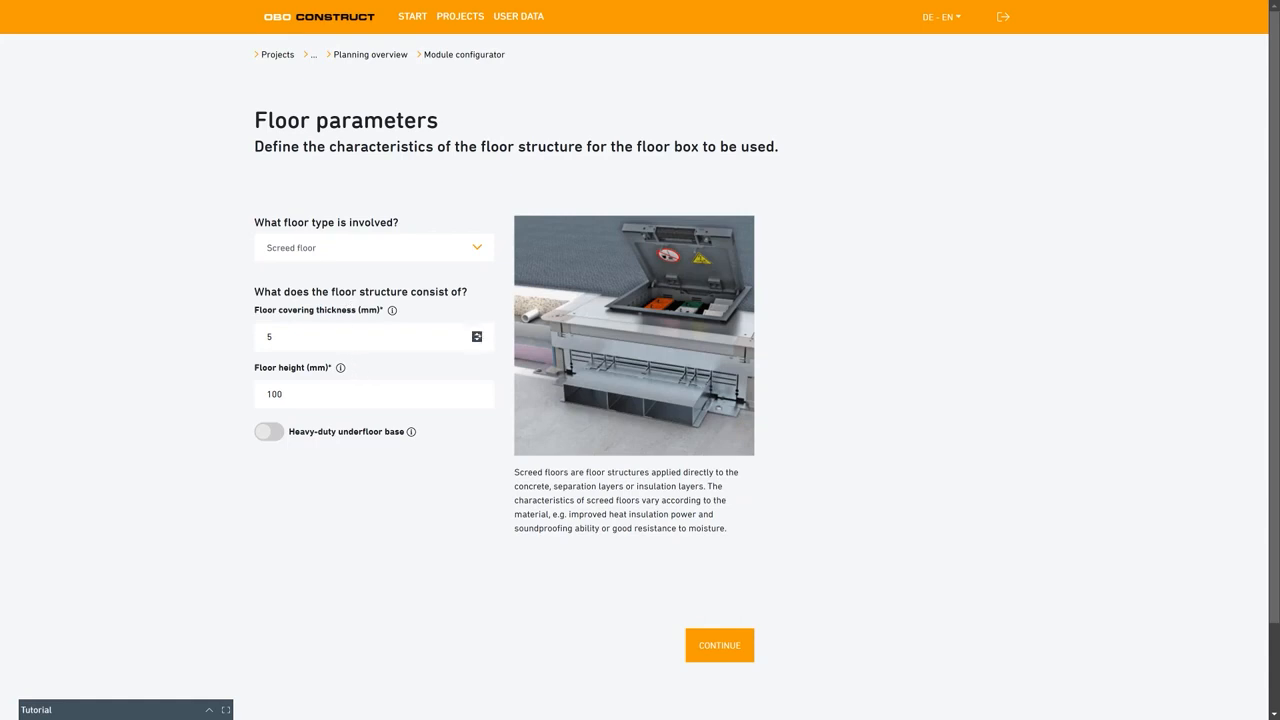
pyautogui.click(477, 333)
pyautogui.click(477, 333)
pyautogui.click(477, 333)
pyautogui.click(477, 333)
pyautogui.click(274, 434)
pyautogui.click(274, 435)
pyautogui.click(726, 649)
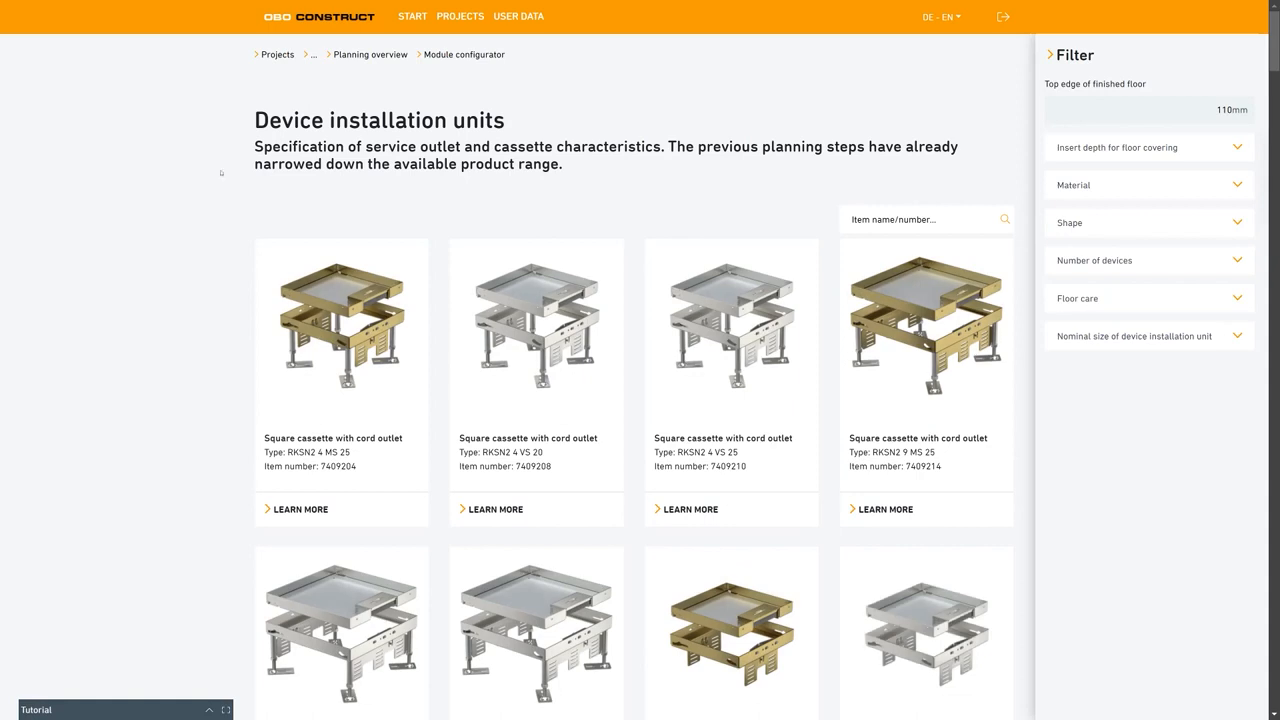
# - Filter the device installation units by 10 mm insert depth for floor covering and Polyamide material
pyautogui.moveTo(336, 330)
pyautogui.click(1144, 149)
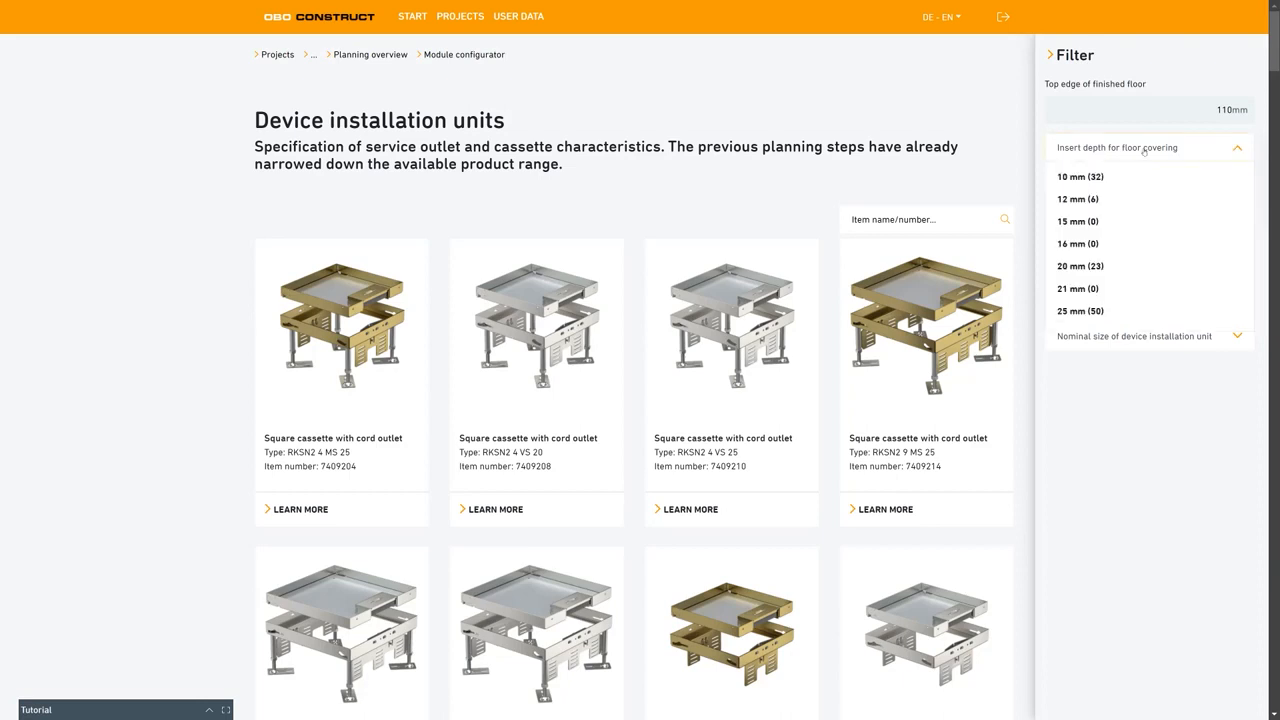
pyautogui.click(1070, 176)
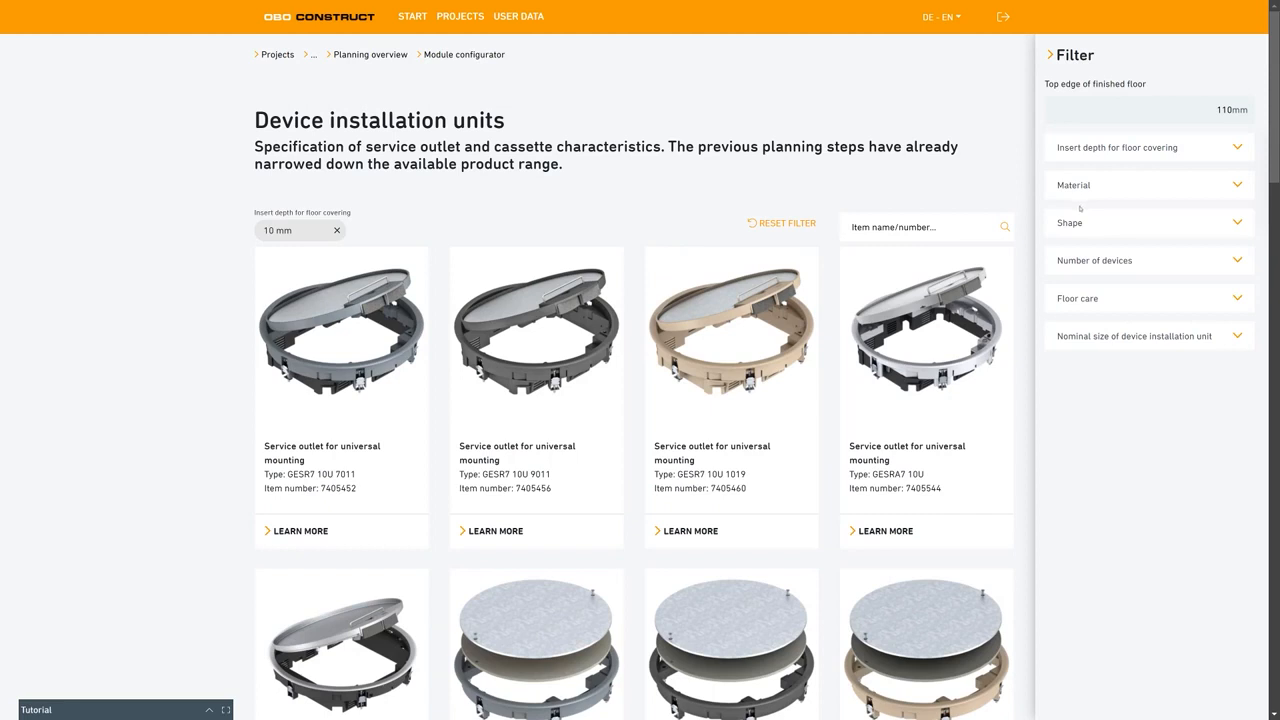
pyautogui.click(1100, 196)
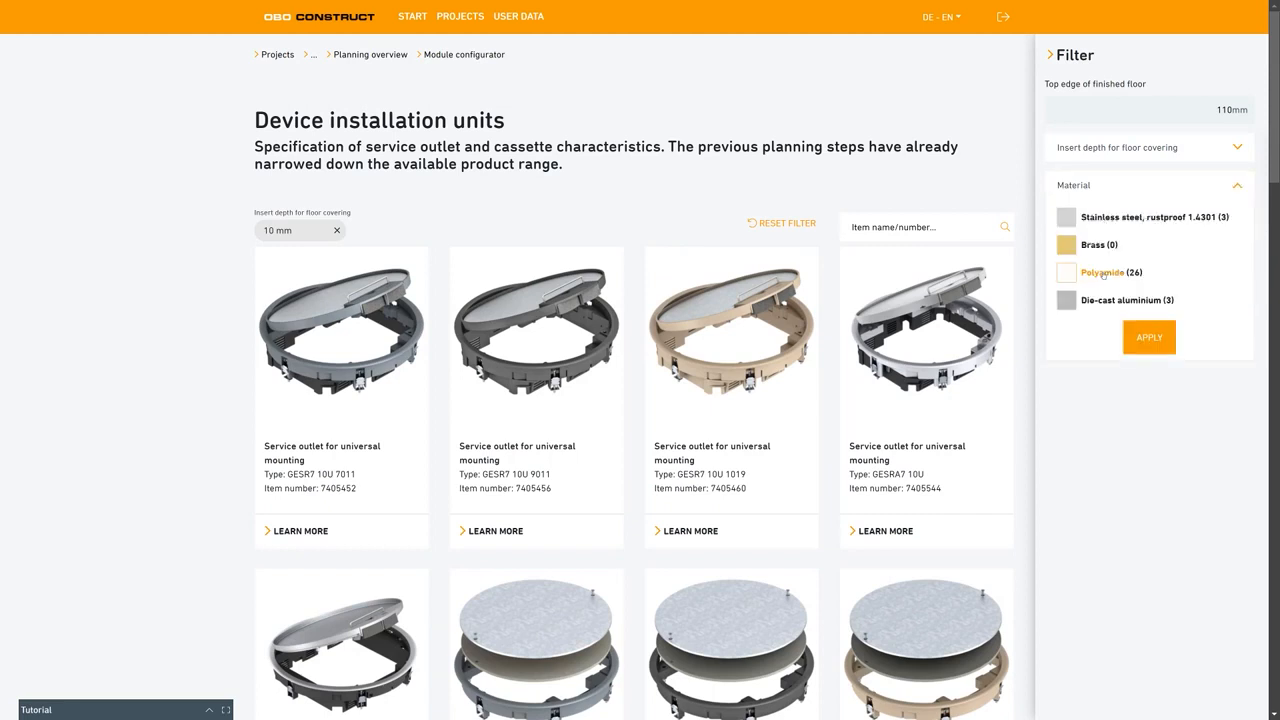
pyautogui.click(1150, 340)
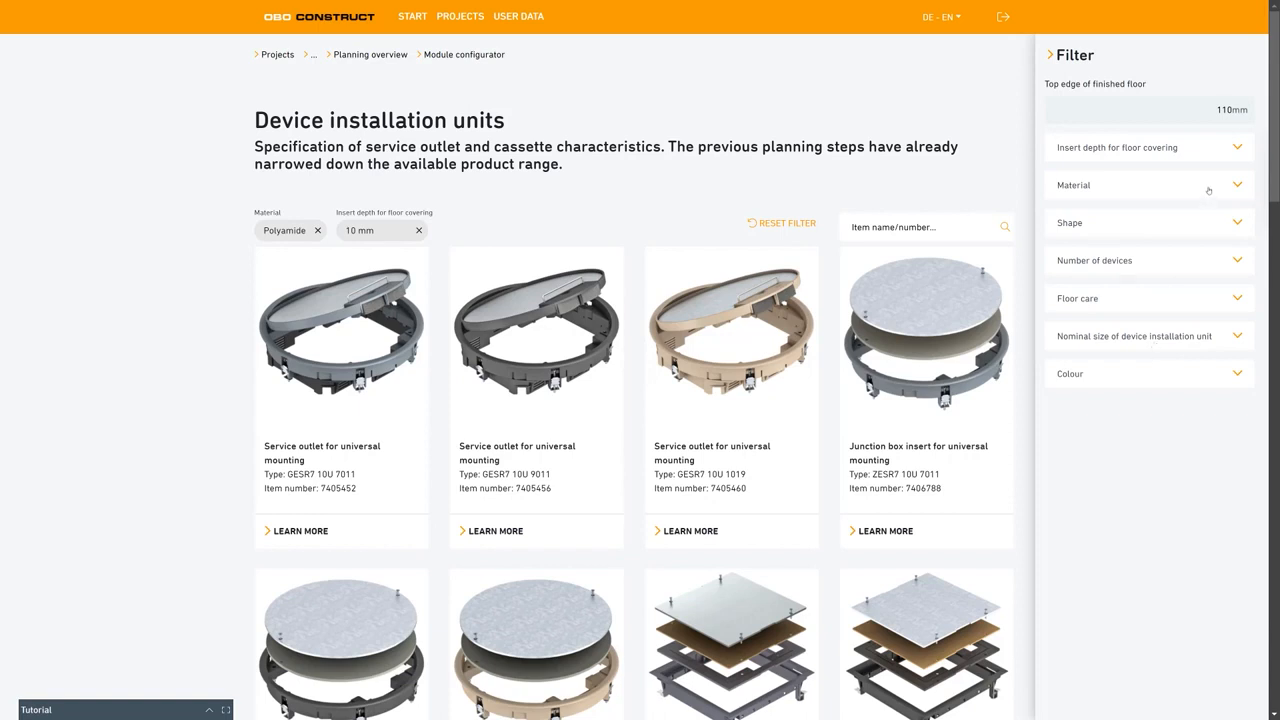
# - Narrow the device installation units to the Round shape and select the service outlet of type GESR7 10U 7011
pyautogui.click(1135, 232)
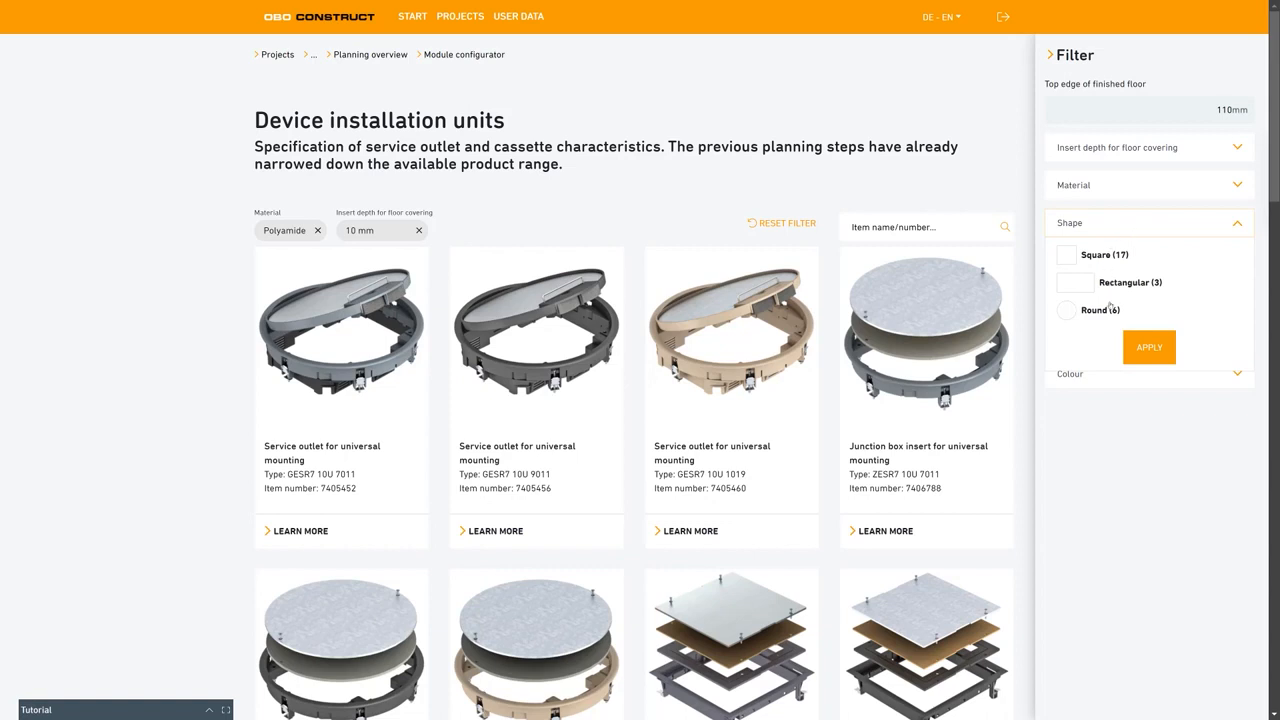
pyautogui.click(1068, 310)
pyautogui.click(1145, 347)
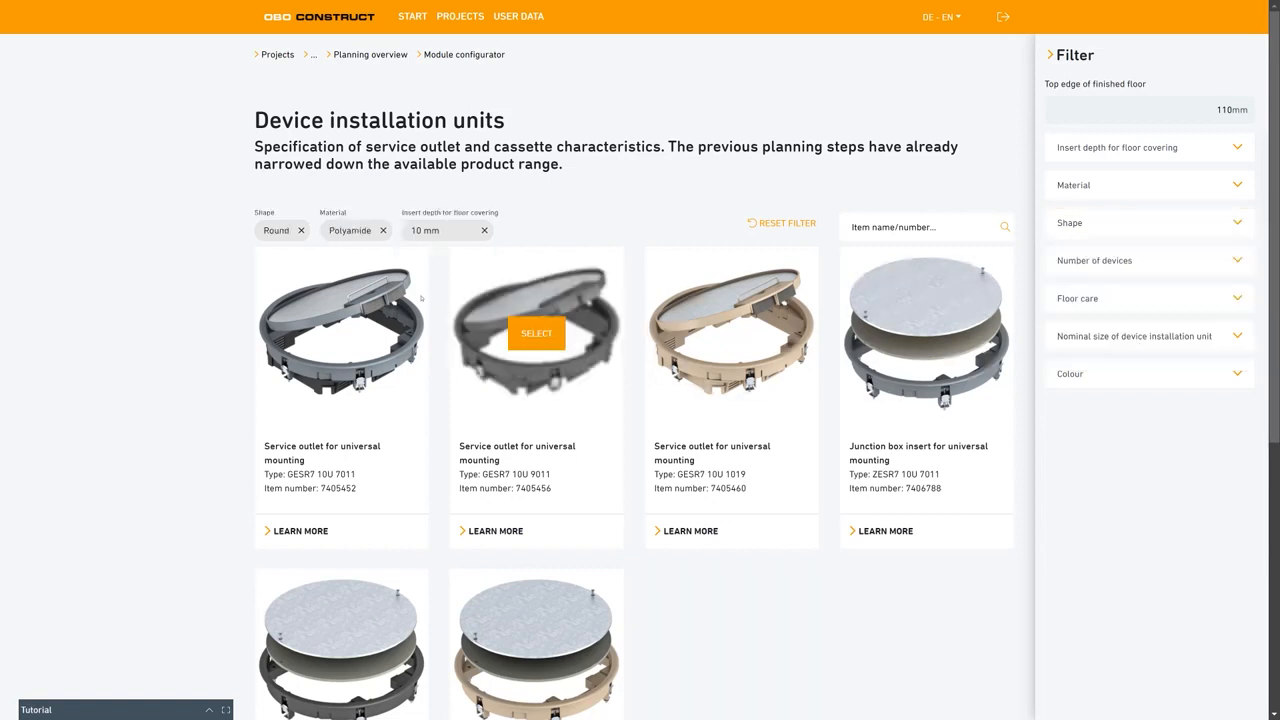
pyautogui.click(372, 342)
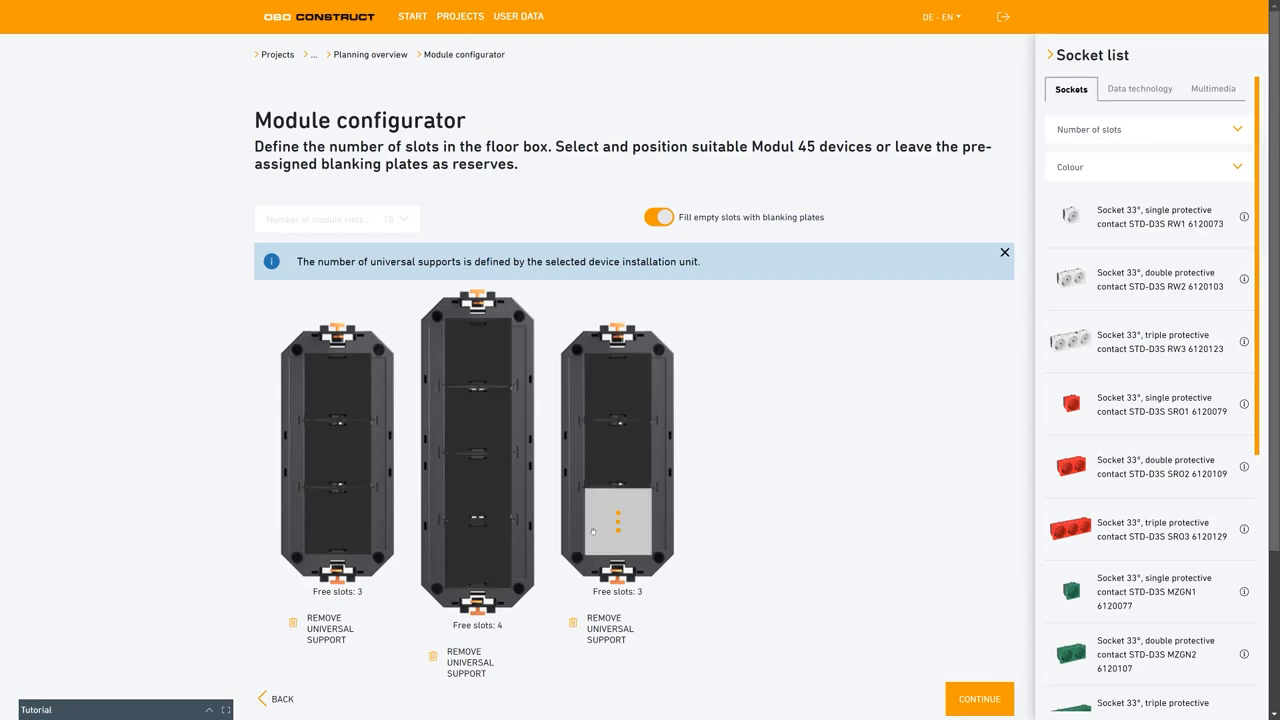
pyautogui.click(596, 483)
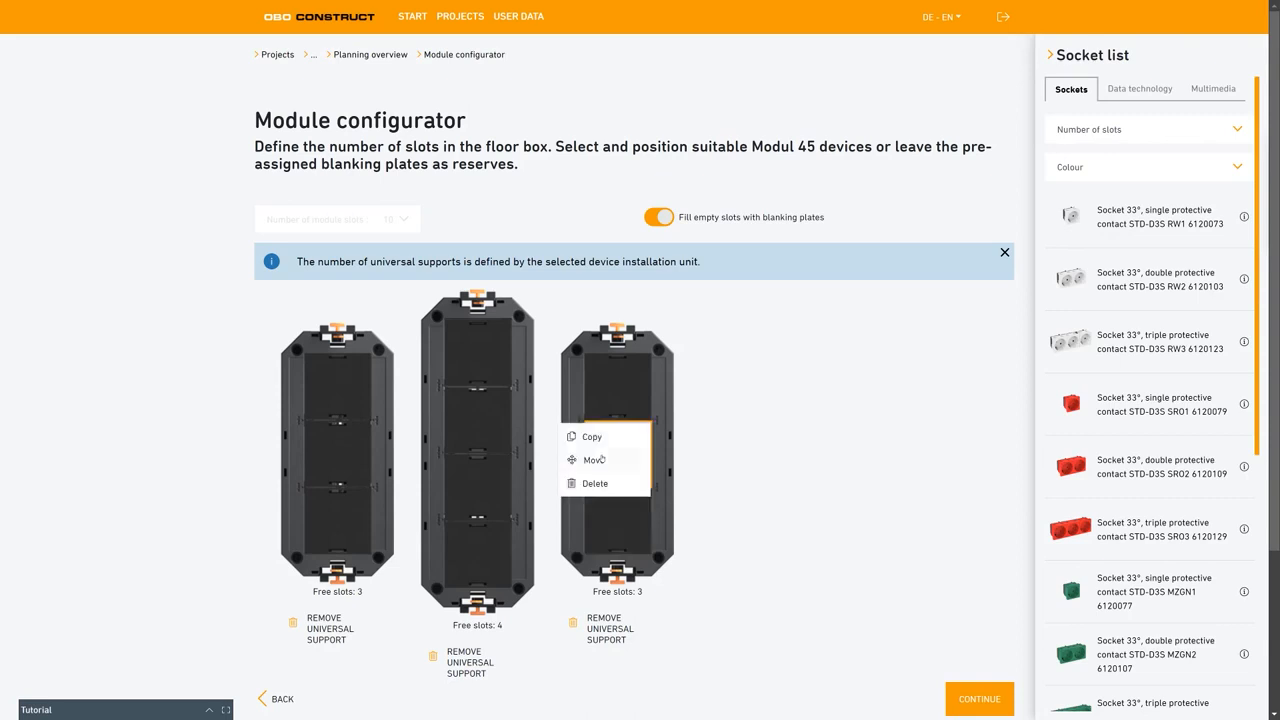
pyautogui.click(615, 505)
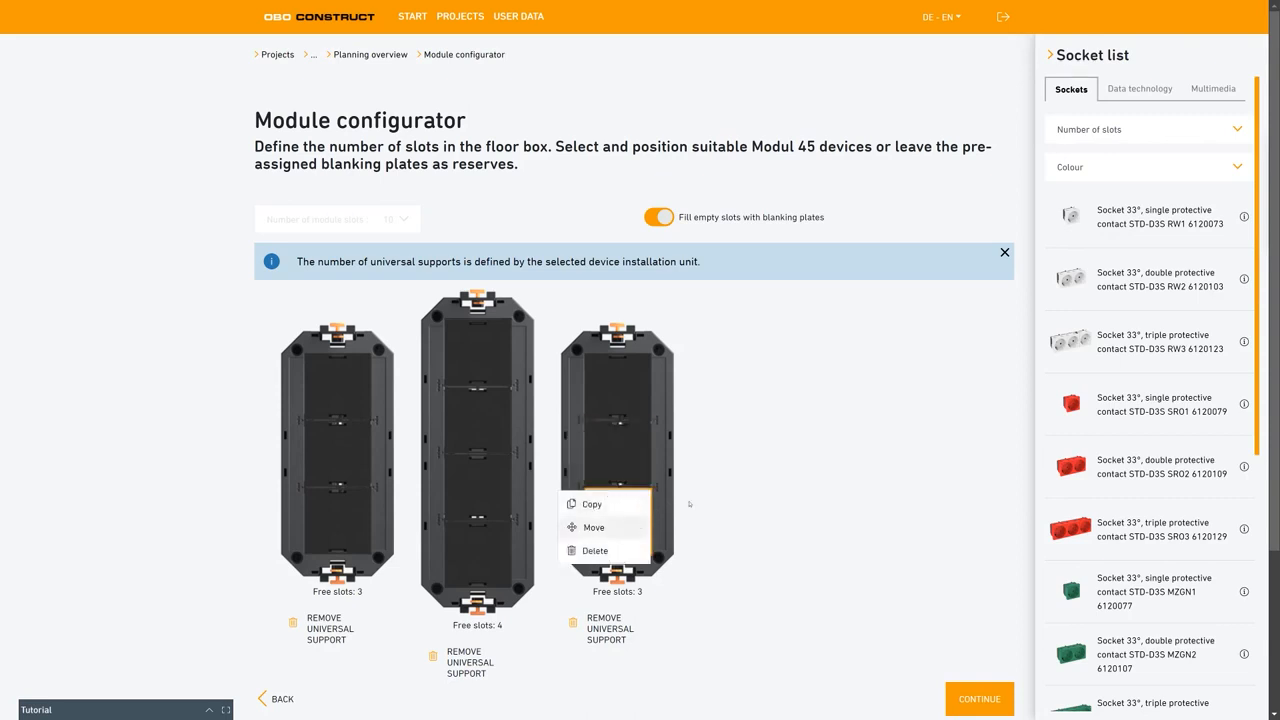
pyautogui.click(607, 552)
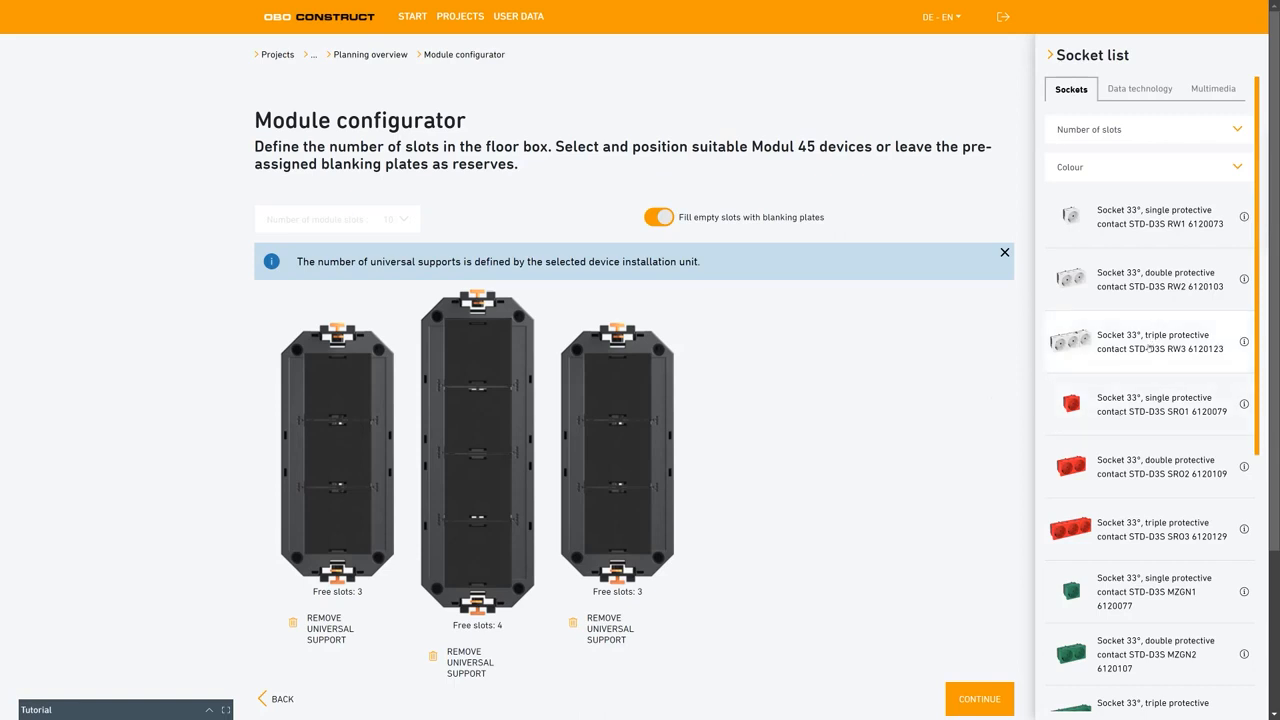
# - Fit the STD-D3S SRO2 double and RW1 single sockets in the left universal support and two DTS-2B RW1 data technology supports in the middle one
pyautogui.moveTo(1120, 483); pyautogui.dragTo(341, 424)
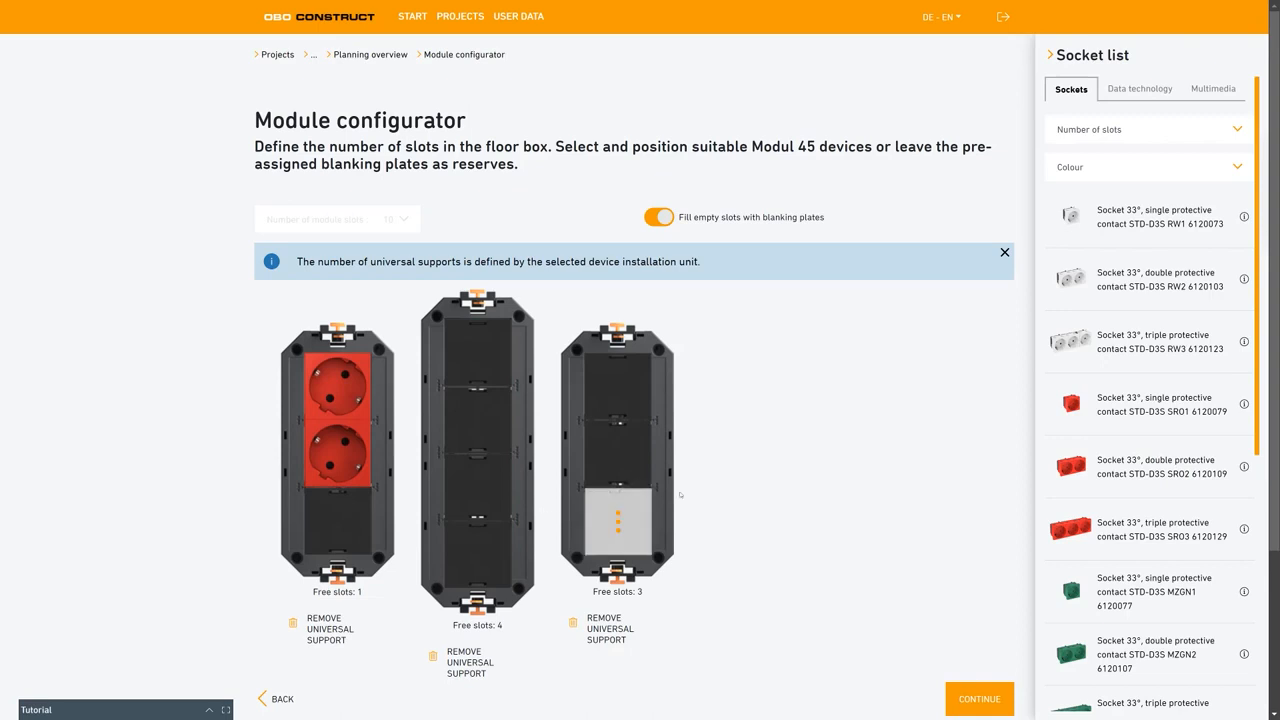
pyautogui.moveTo(1071, 215); pyautogui.dragTo(350, 508)
pyautogui.click(1140, 91)
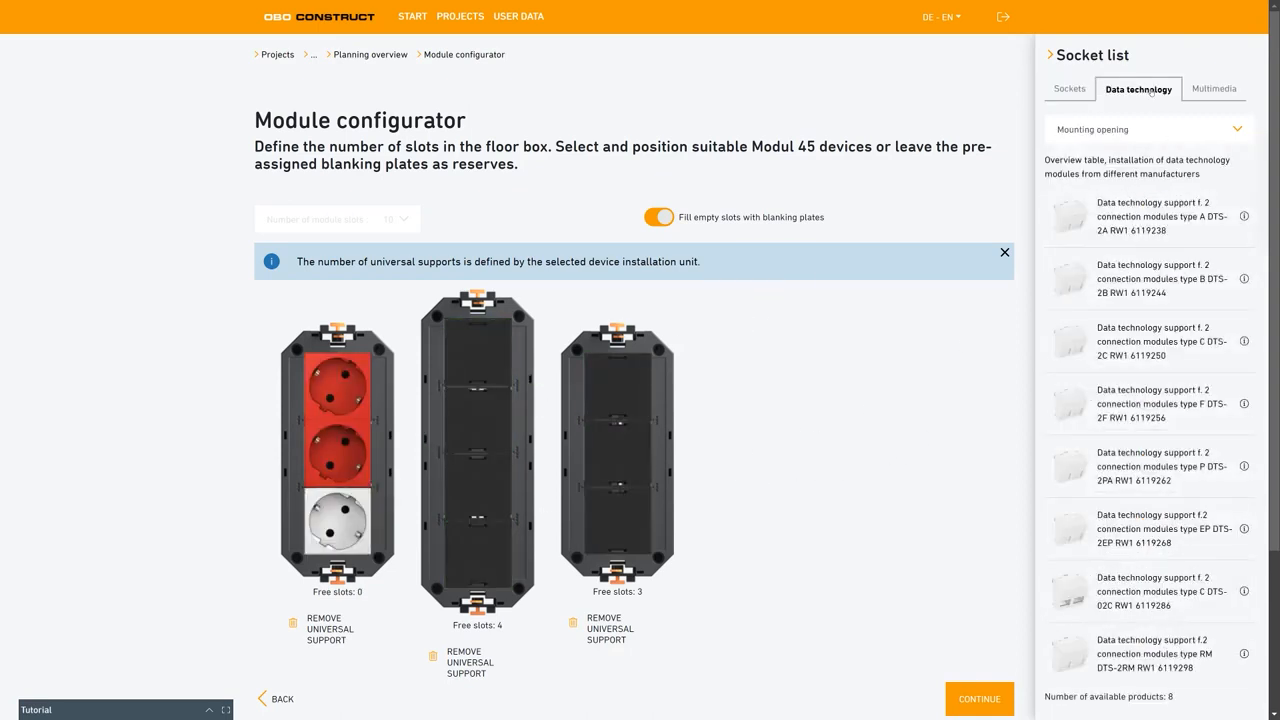
pyautogui.moveTo(1122, 284); pyautogui.dragTo(490, 350)
# - Place the MTS-VGA S RW1 VGA and MTS-HD S RW1 HDMI multimedia supports in the upper two slots of the right universal support
pyautogui.click(1212, 89)
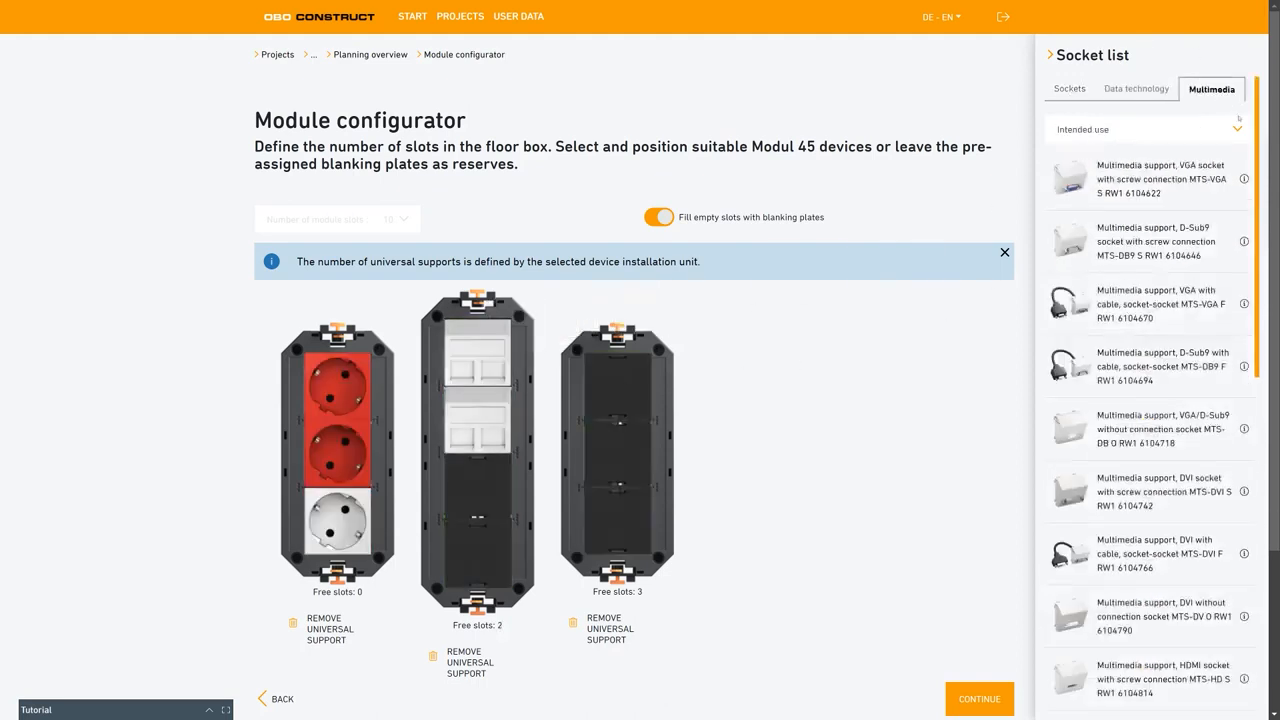
pyautogui.moveTo(1165, 180); pyautogui.dragTo(663, 399)
pyautogui.scroll(-1, 1170, 560)
pyautogui.moveTo(1172, 612); pyautogui.dragTo(620, 458)
# - Move the HDMI module to the lowest slot of its universal support and back to the middle slot
pyautogui.click(636, 471)
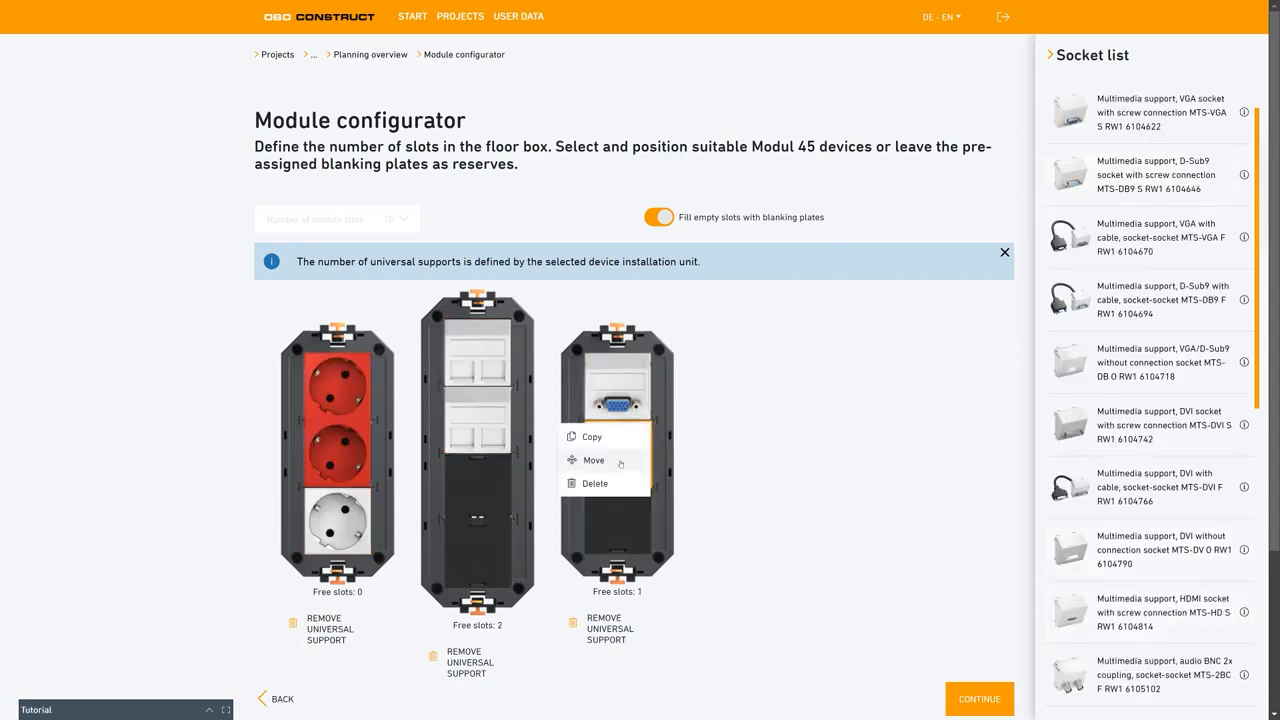
pyautogui.click(593, 460)
pyautogui.click(622, 516)
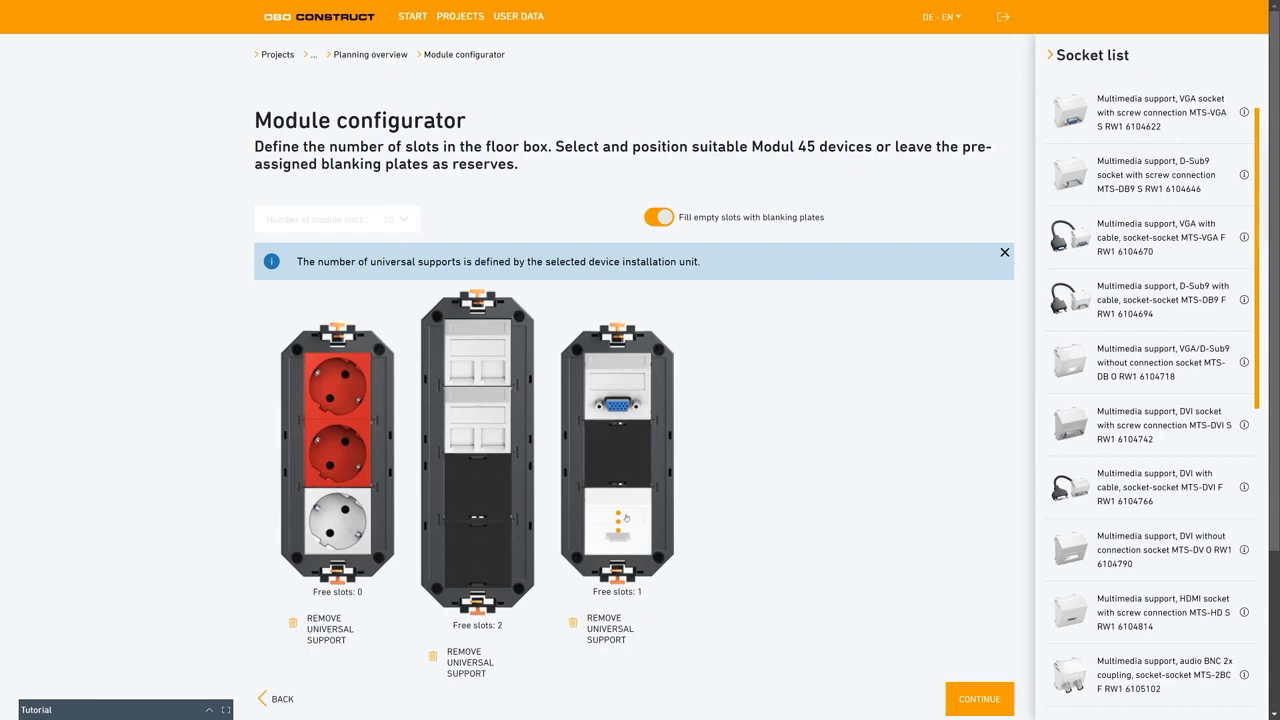
pyautogui.click(626, 517)
pyautogui.click(594, 526)
pyautogui.click(640, 455)
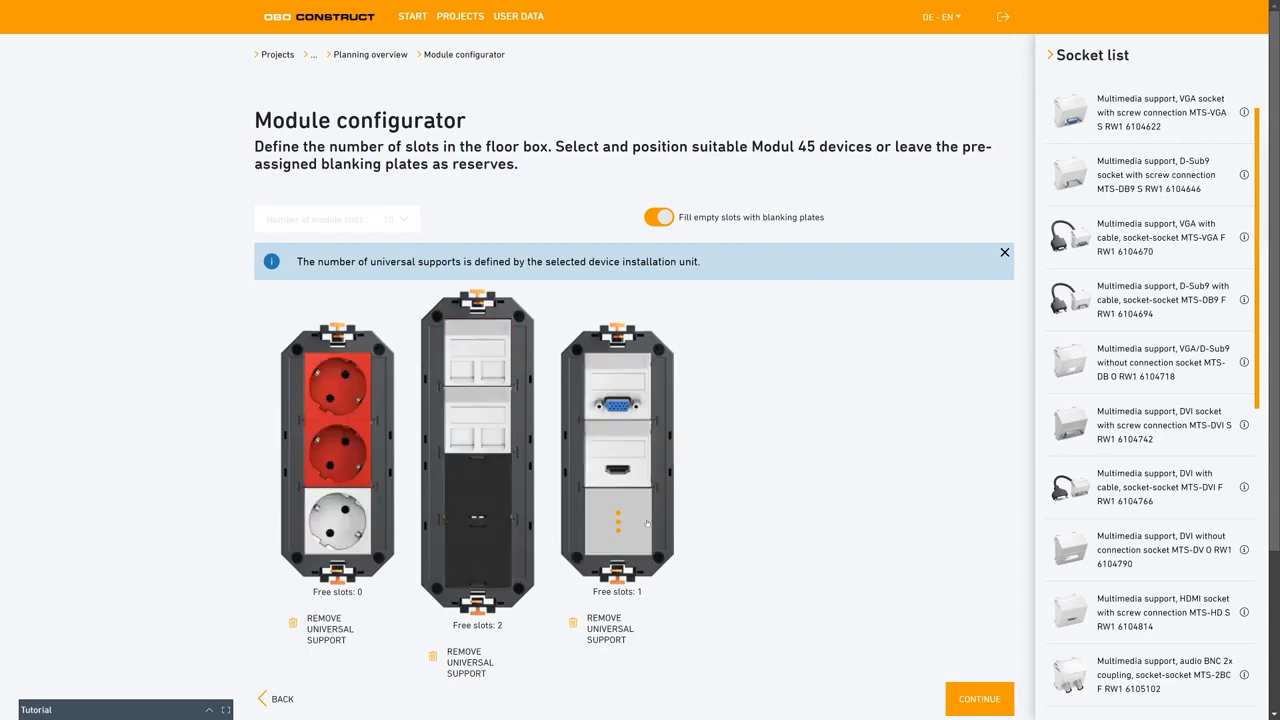
# - Accept the module layout, continue to the Modul 45 accessories, and dismiss the surge protection notice
pyautogui.click(970, 700)
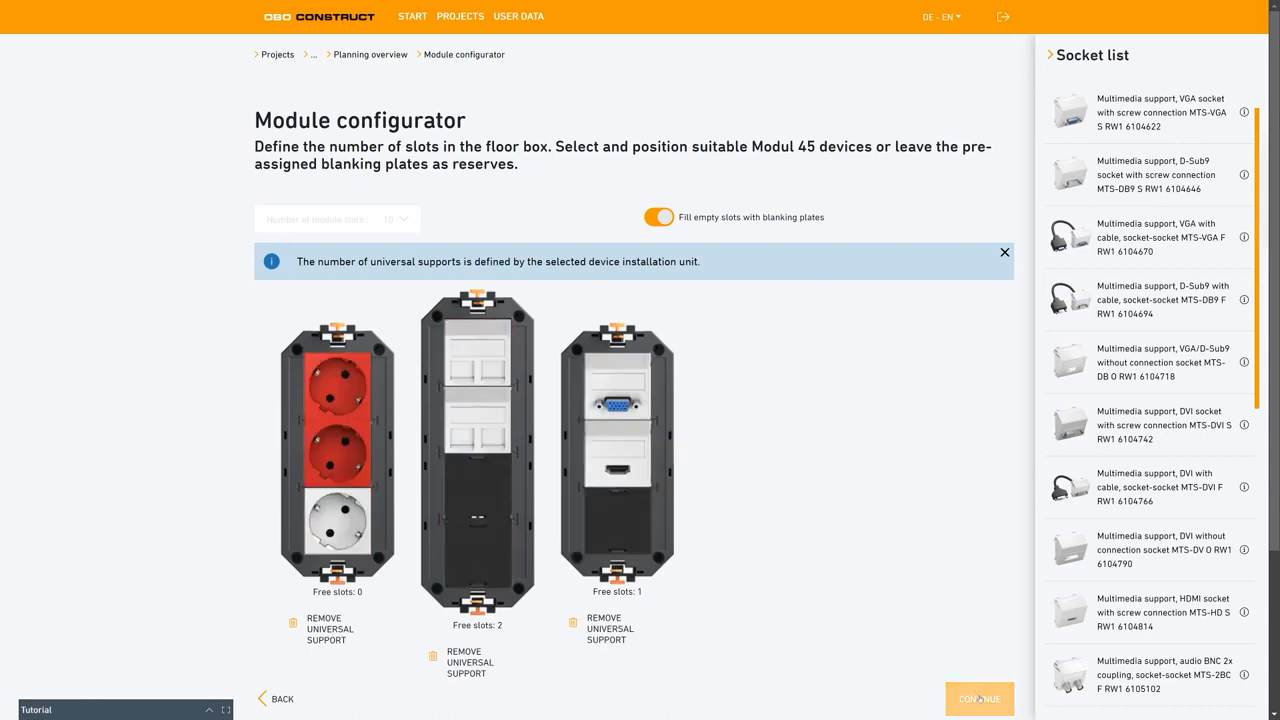
pyautogui.scroll(-2, 651, 393)
pyautogui.scroll(2, 651, 393)
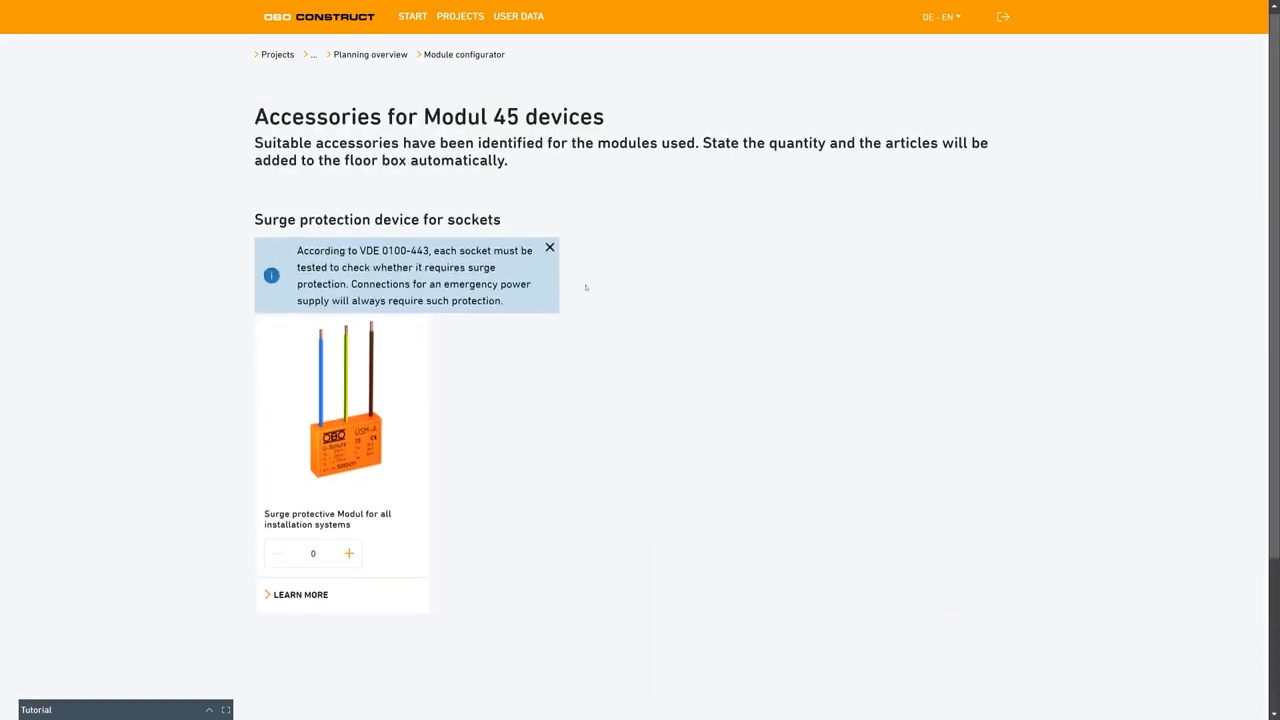
pyautogui.click(551, 246)
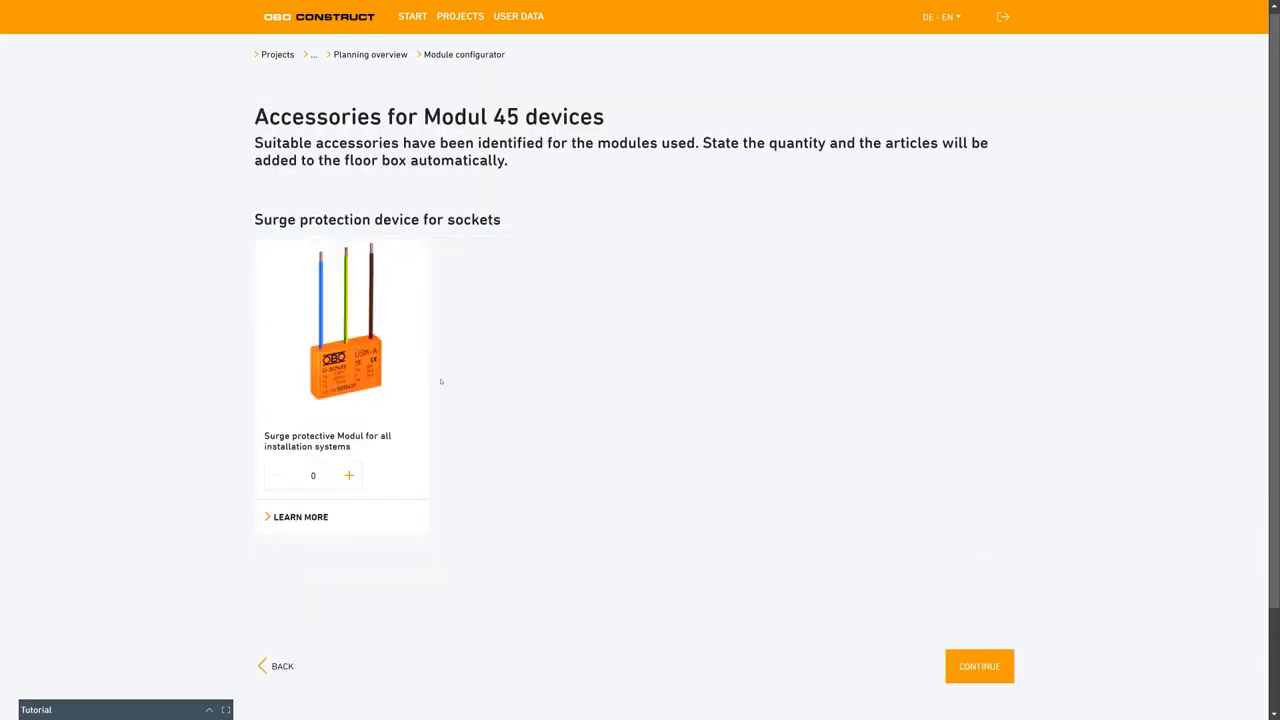
# - Set the surge protective module's quantity to 0 and continue to the underfloor box selection
pyautogui.click(350, 476)
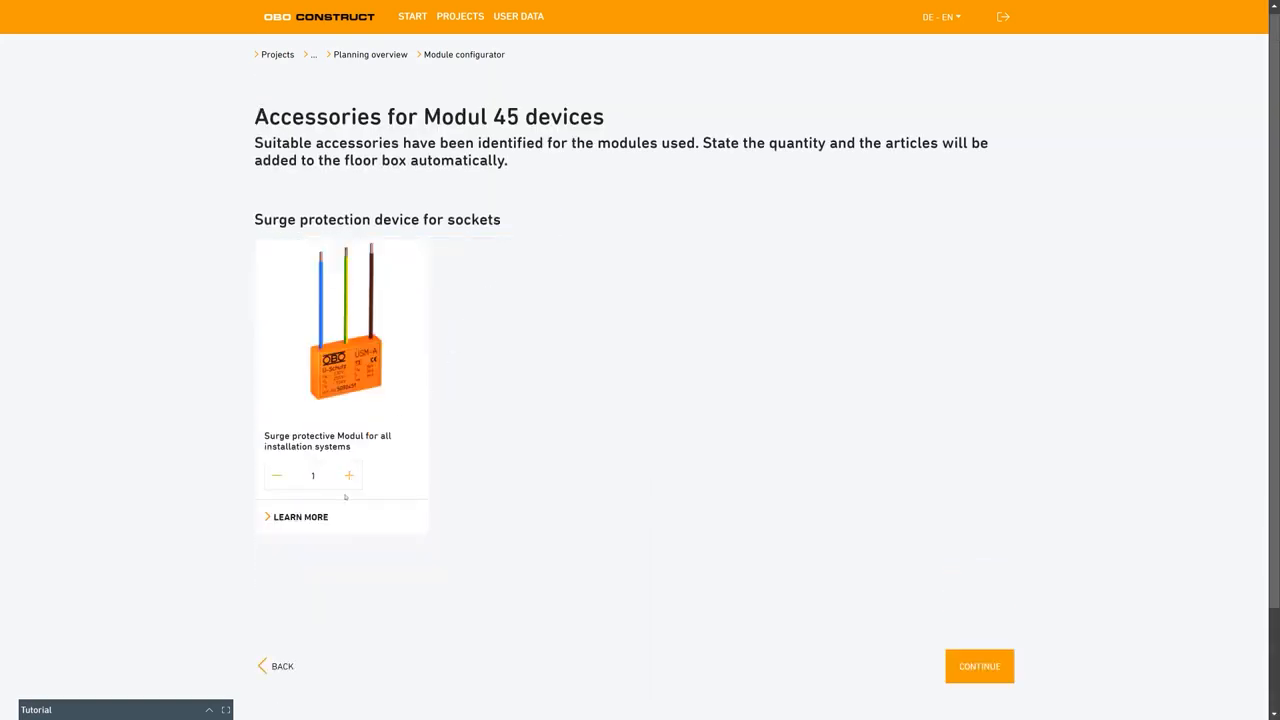
pyautogui.click(280, 483)
pyautogui.click(979, 666)
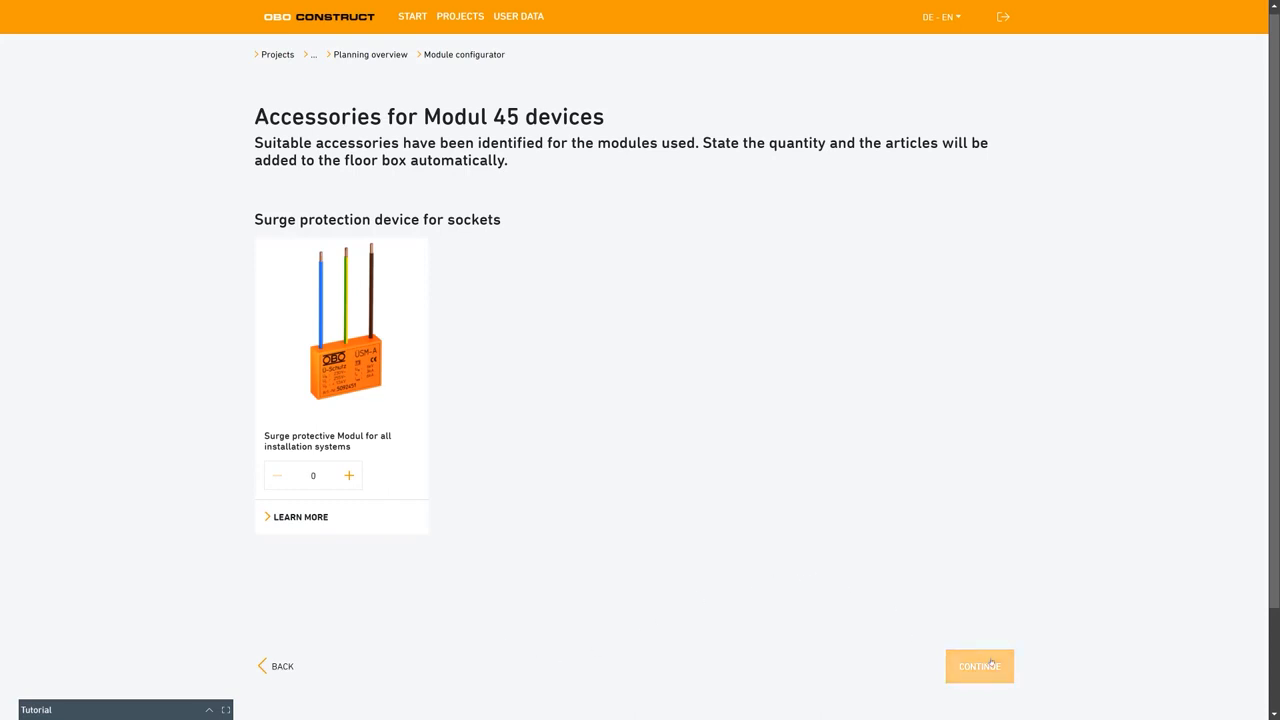
pyautogui.moveTo(341, 299)
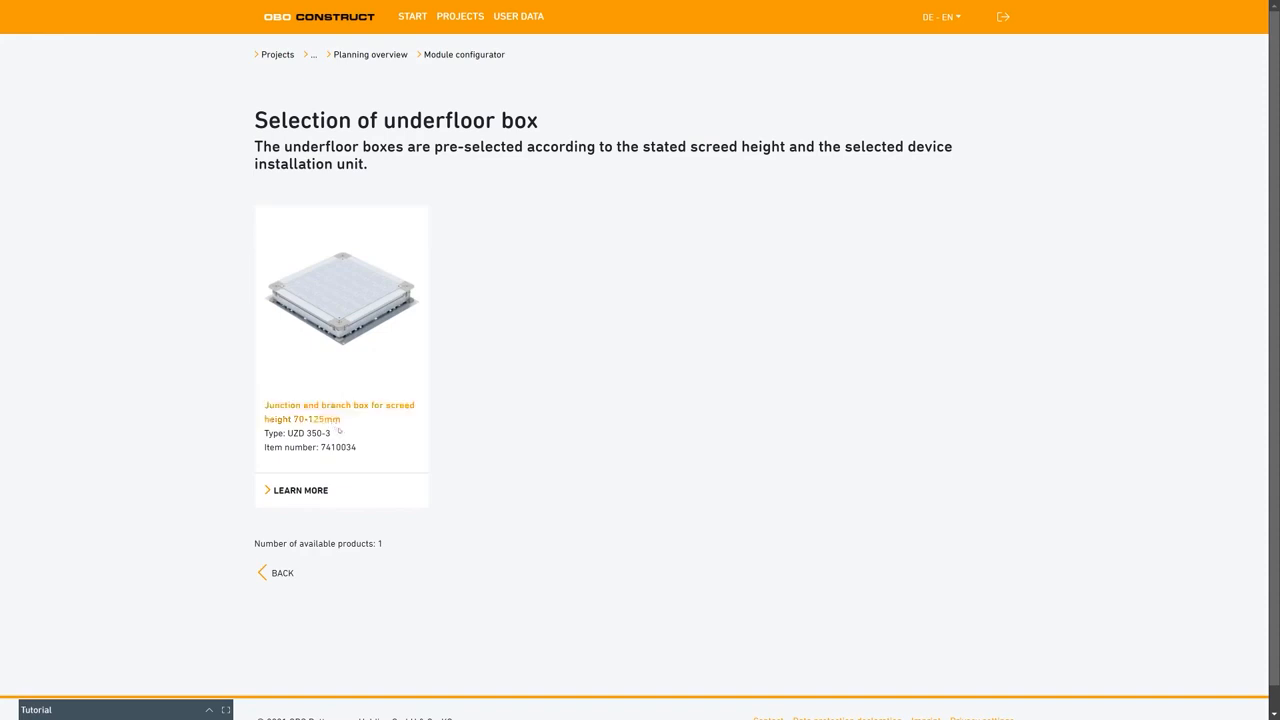
# - Choose the UZD 350-3 junction and branch box and name the floor box Nr1
pyautogui.click(358, 342)
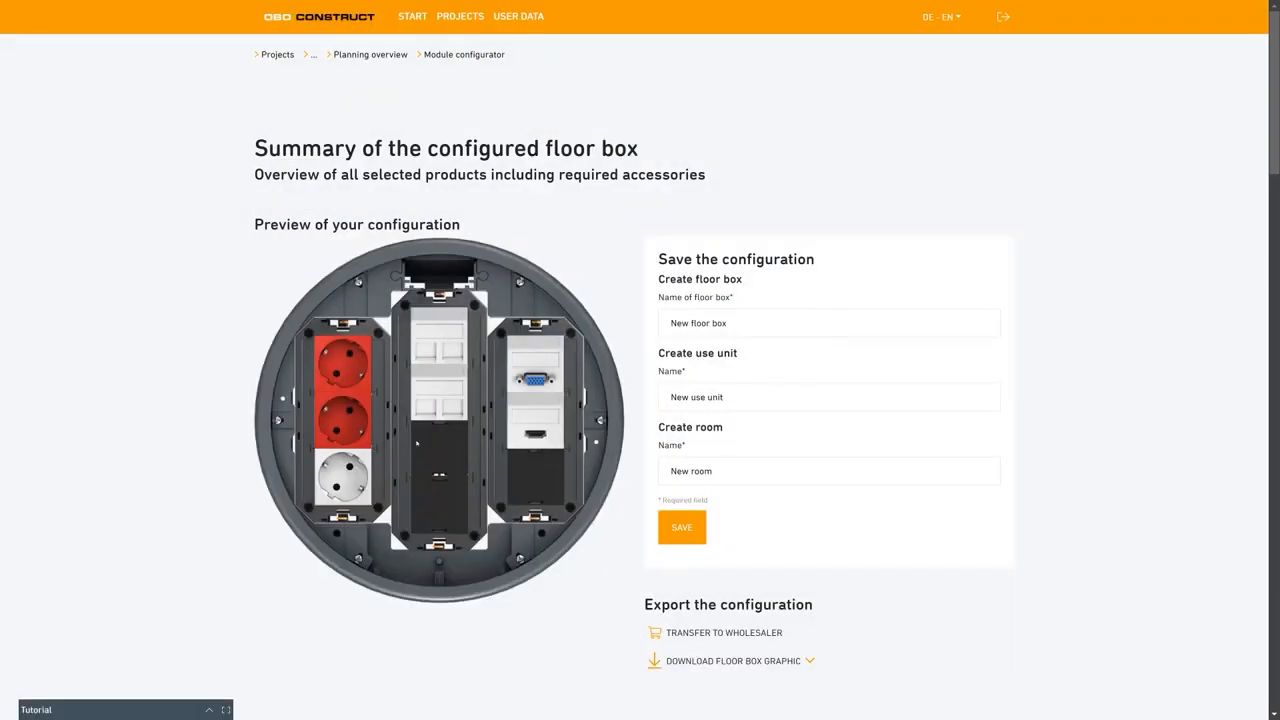
pyautogui.tripleClick(666, 322)
pyautogui.write('Nr1')
# - Name the use unit floor1 and the room Technology1, and save the floor box configuration
pyautogui.moveTo(740, 395); pyautogui.dragTo(672, 389)
pyautogui.press('BackSpace')
pyautogui.write('floor1')
pyautogui.moveTo(720, 471); pyautogui.dragTo(680, 471)
pyautogui.press('BackSpace')
pyautogui.press('BackSpace')
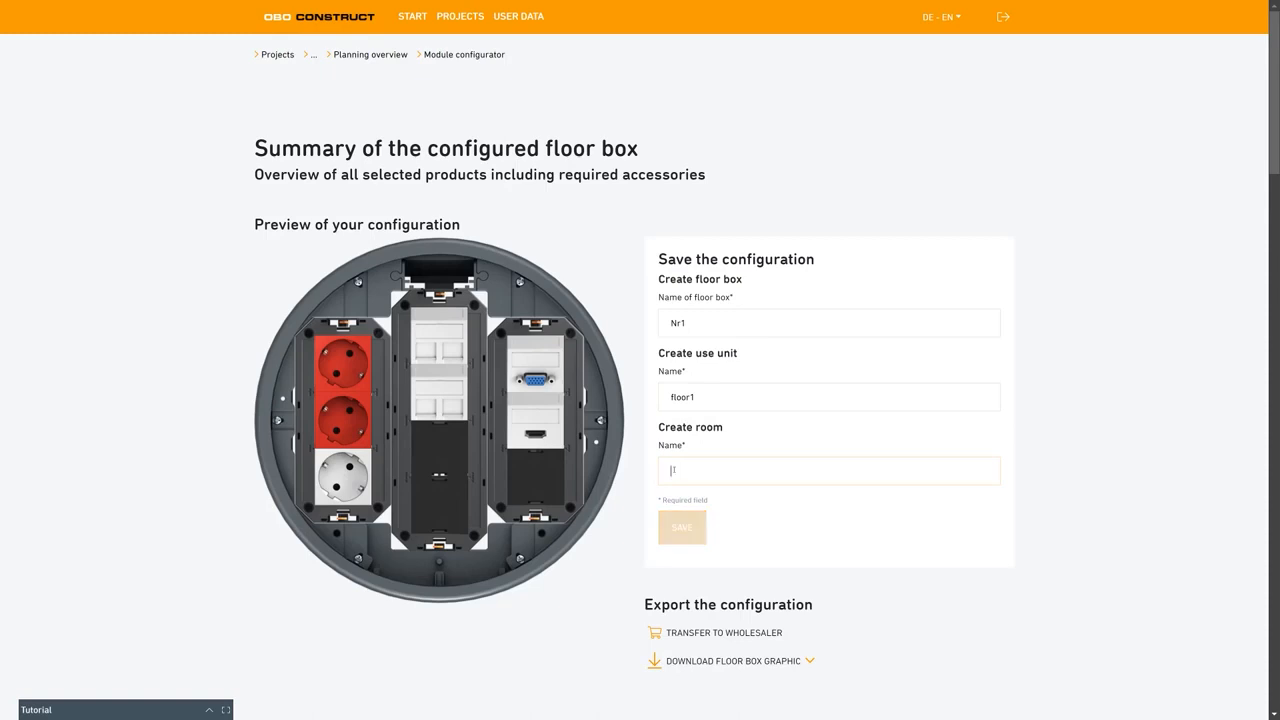
pyautogui.write('Technology1')
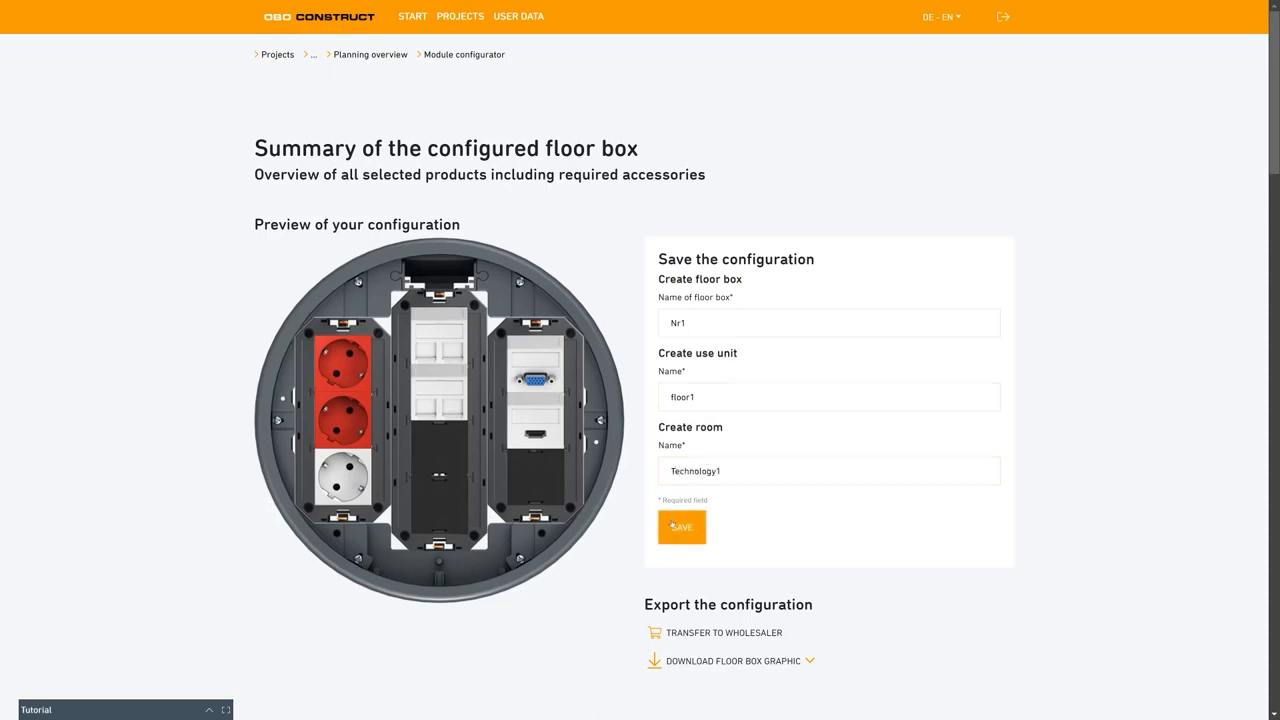
pyautogui.click(682, 527)
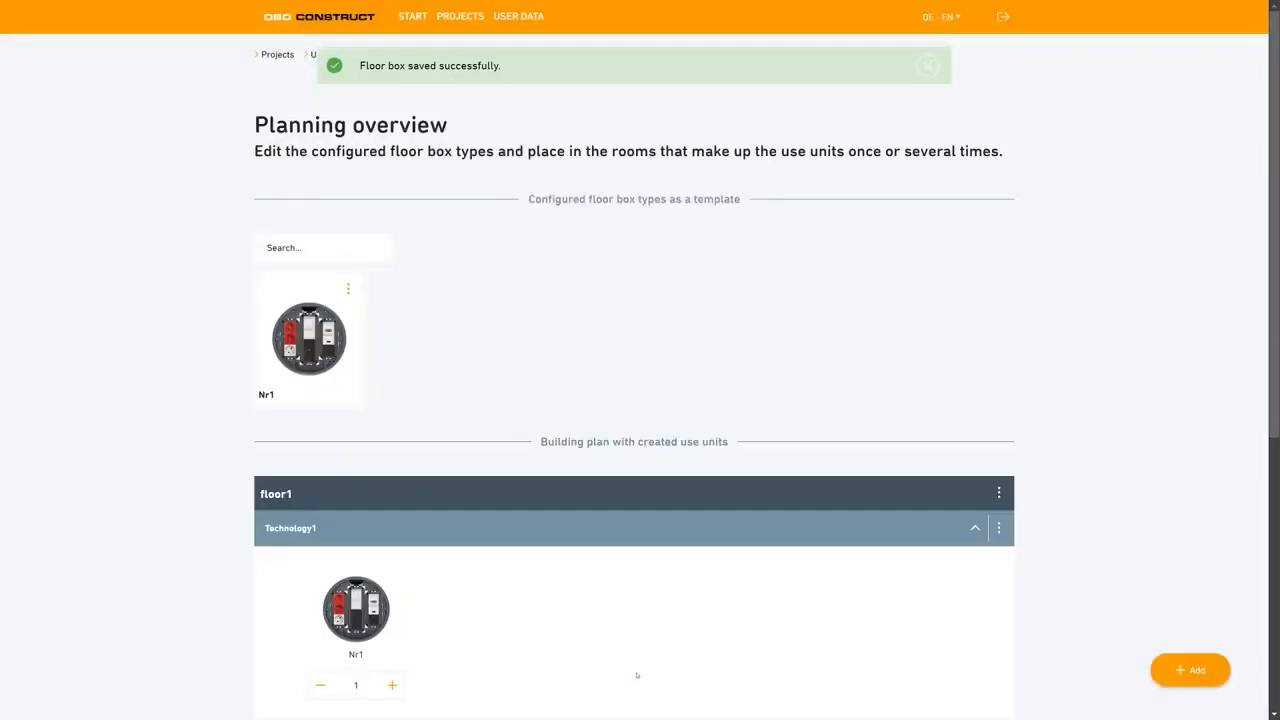
# - Raise the quantity of Nr1 in the Technology1 room by one and set it back to 1
pyautogui.scroll(-2, 471, 424)
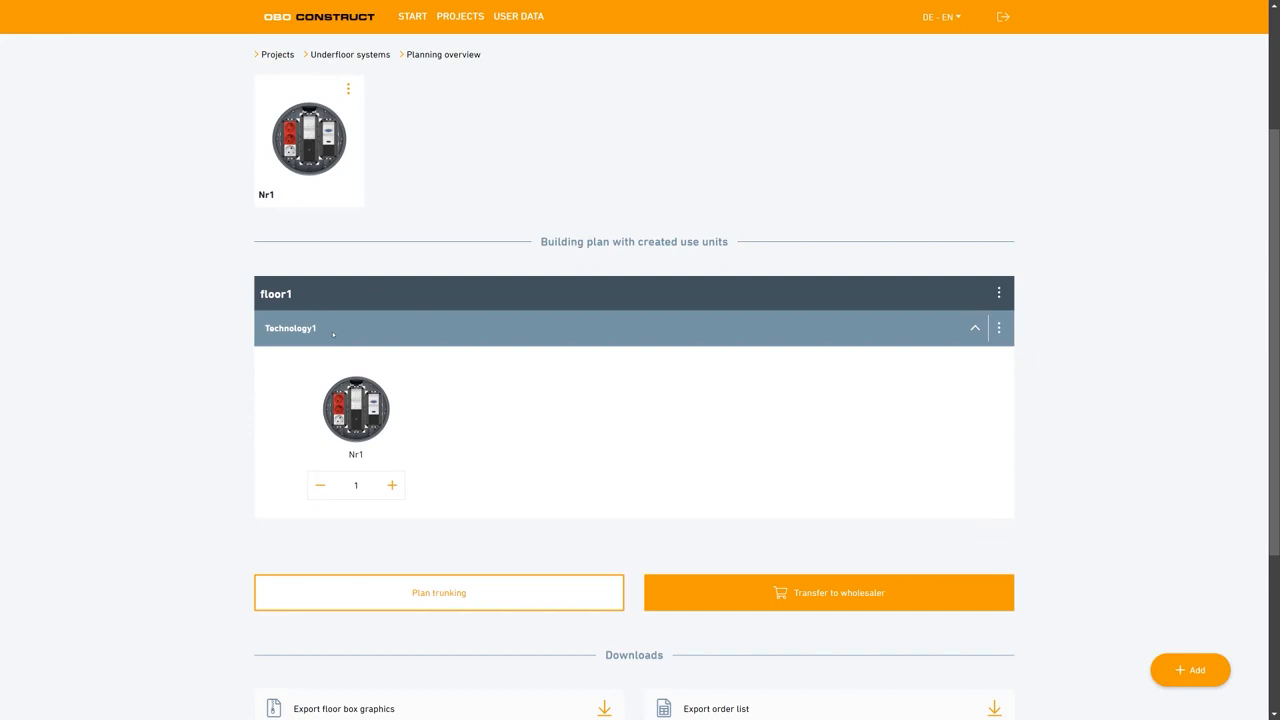
pyautogui.click(395, 487)
pyautogui.click(320, 487)
# - Add a room named Technology2 to the floor1 use unit
pyautogui.click(998, 293)
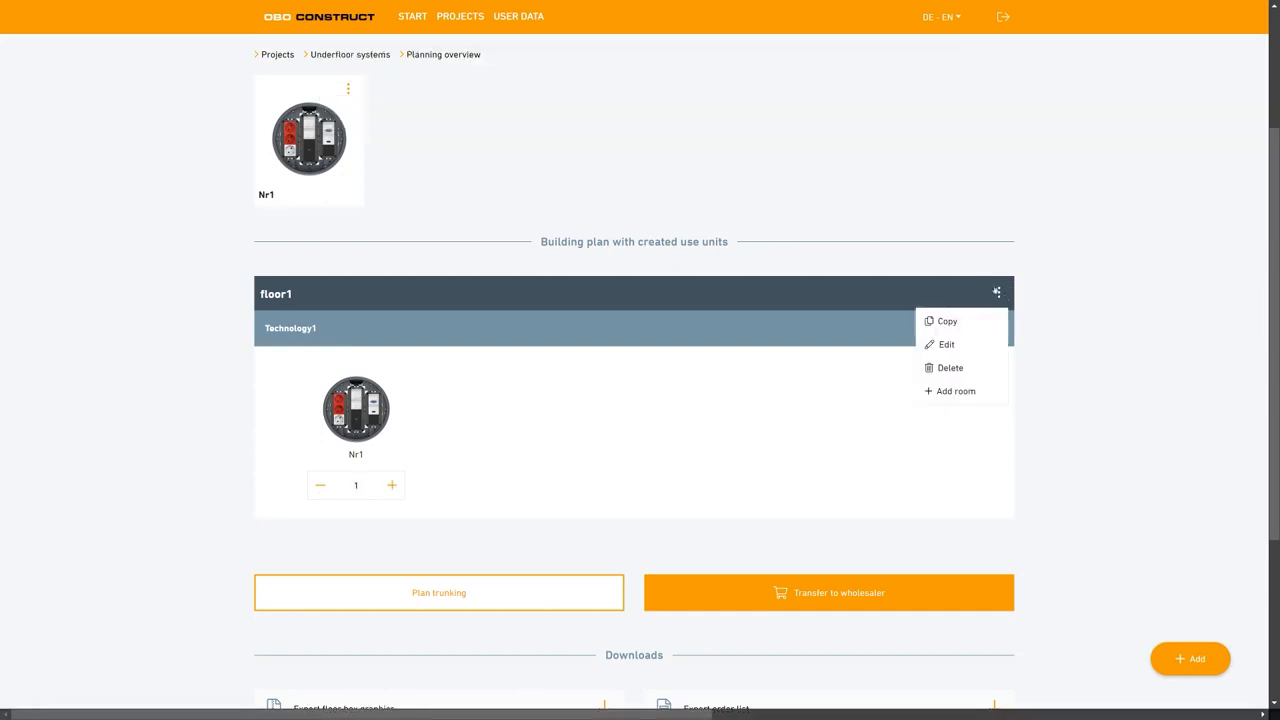
pyautogui.click(955, 391)
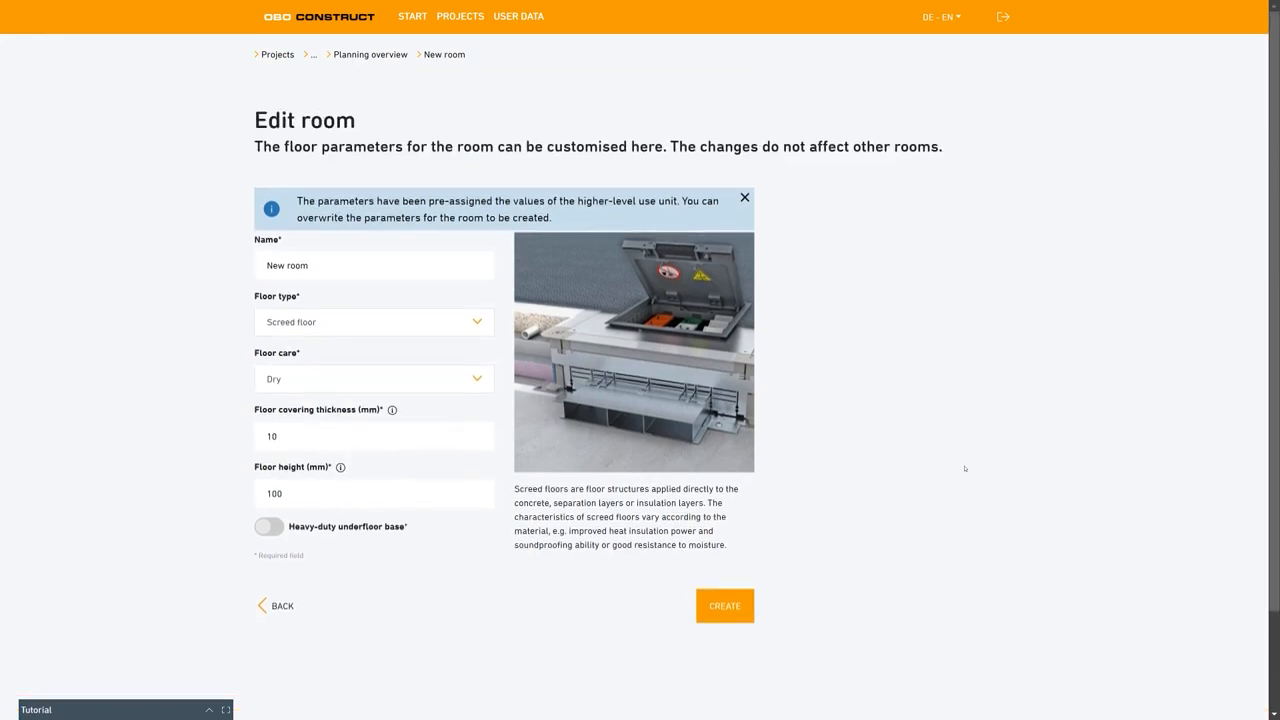
pyautogui.click(739, 607)
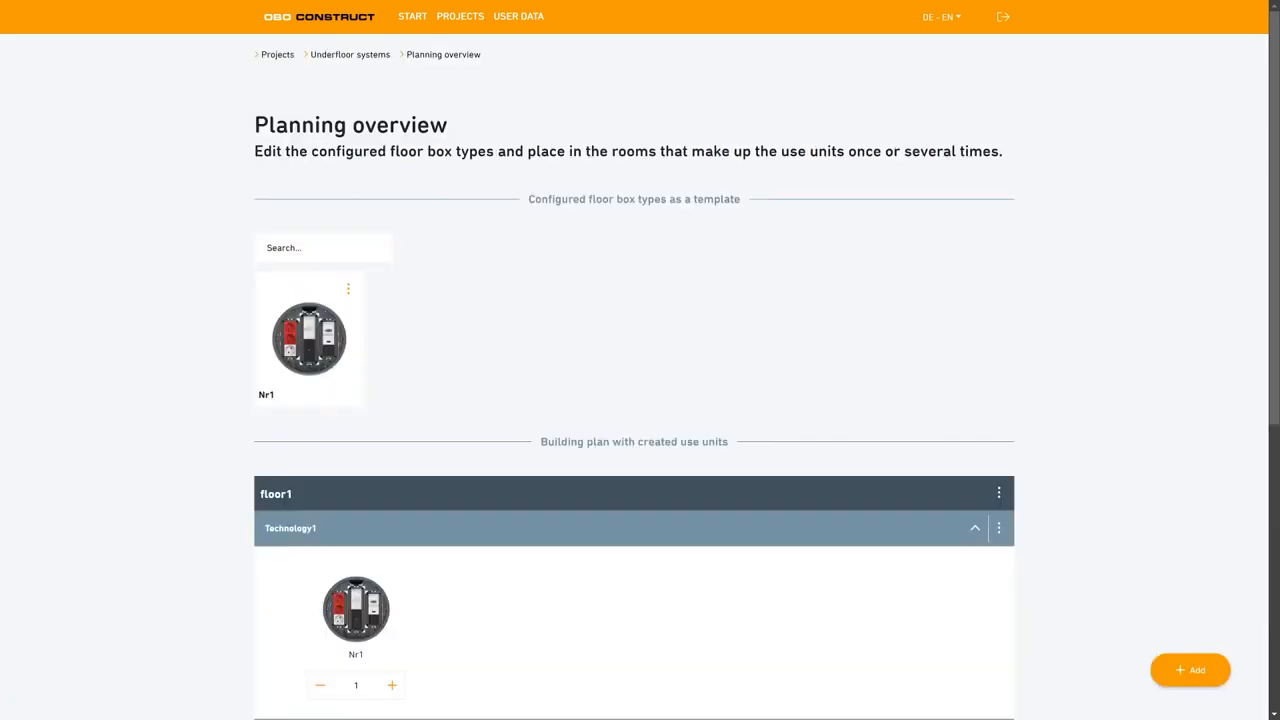
# - Expand Technology2, place one more Nr1 floor box in each of Technology1 and Technology2, and end the placement
pyautogui.scroll(-5, 834, 374)
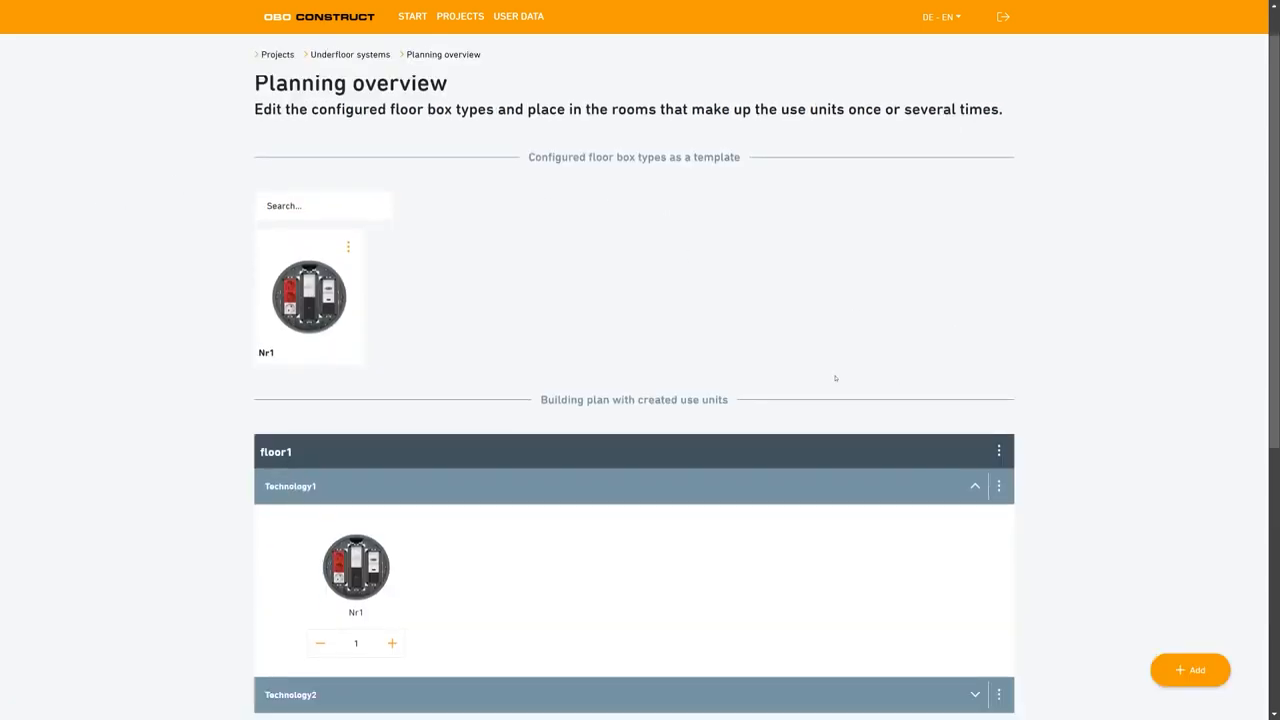
pyautogui.click(958, 404)
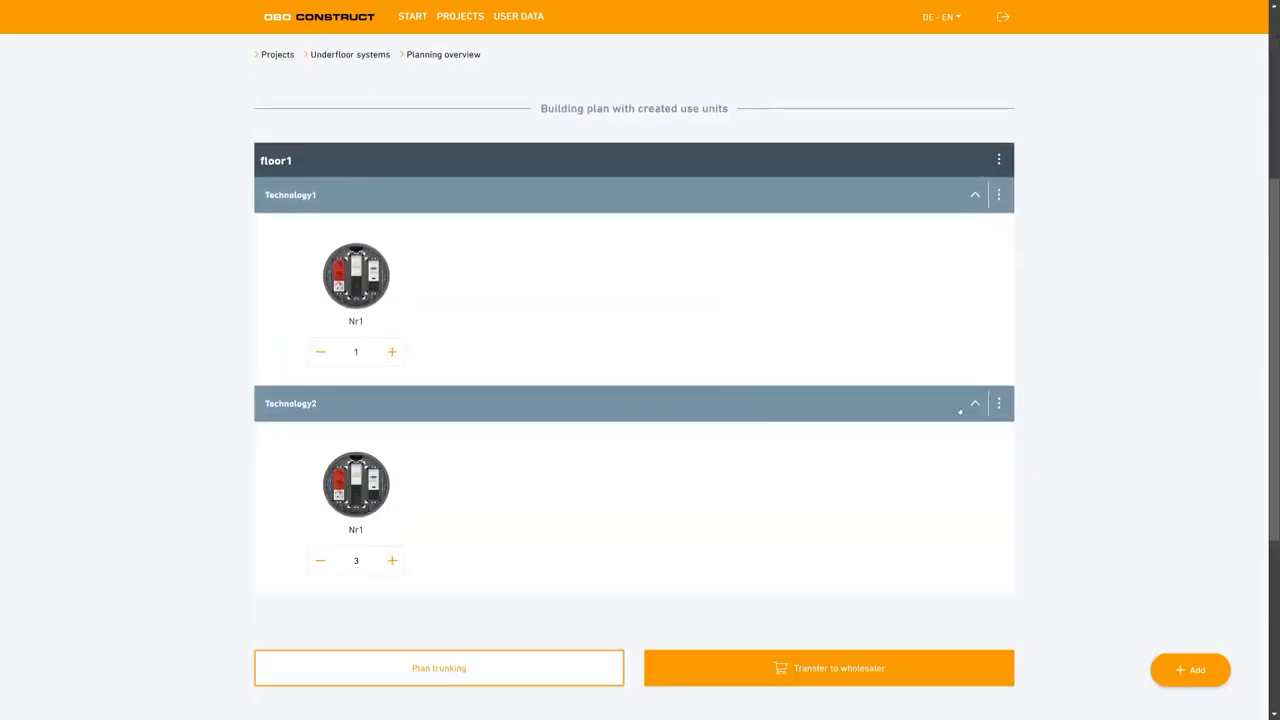
pyautogui.scroll(-1, 831, 466)
pyautogui.scroll(5, 831, 466)
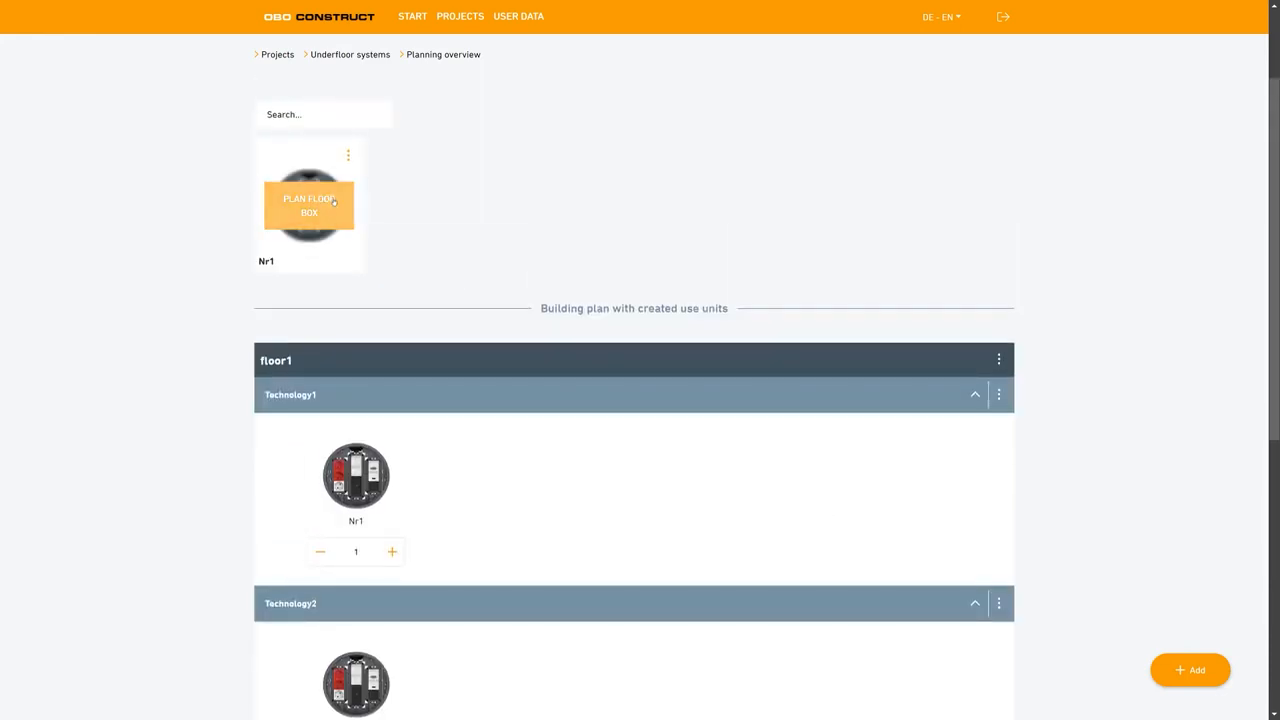
pyautogui.click(333, 216)
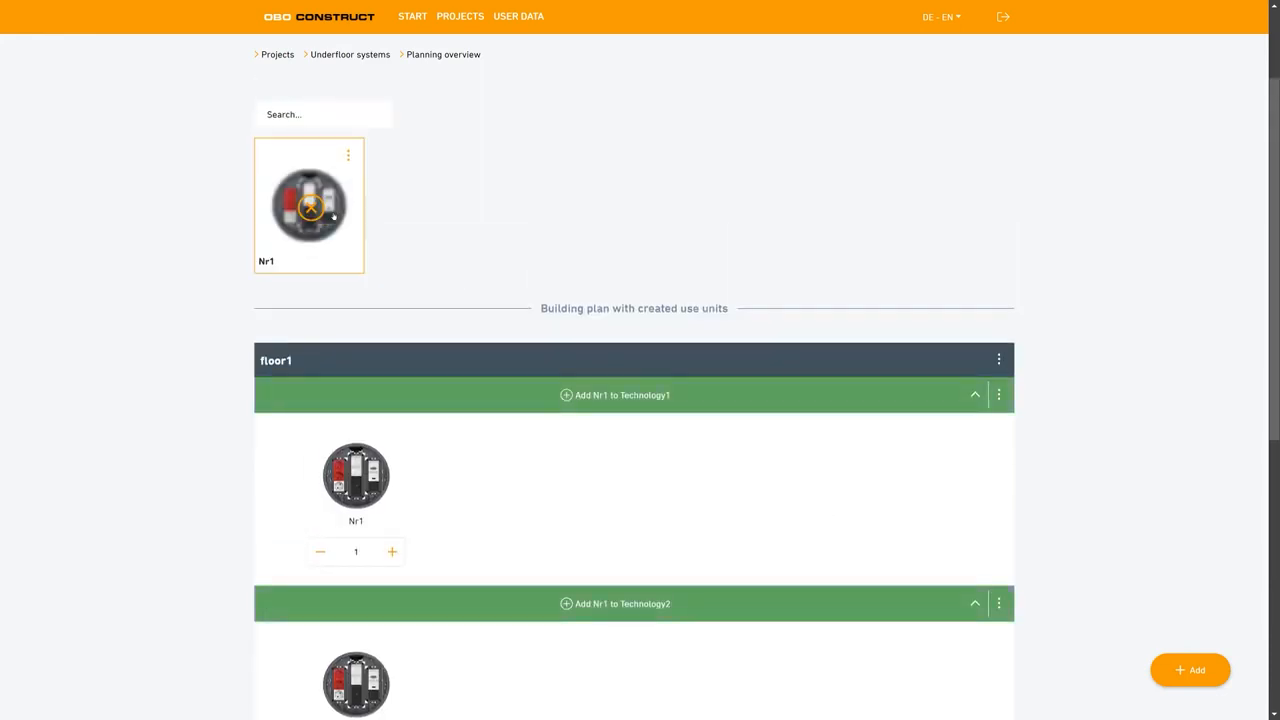
pyautogui.click(615, 408)
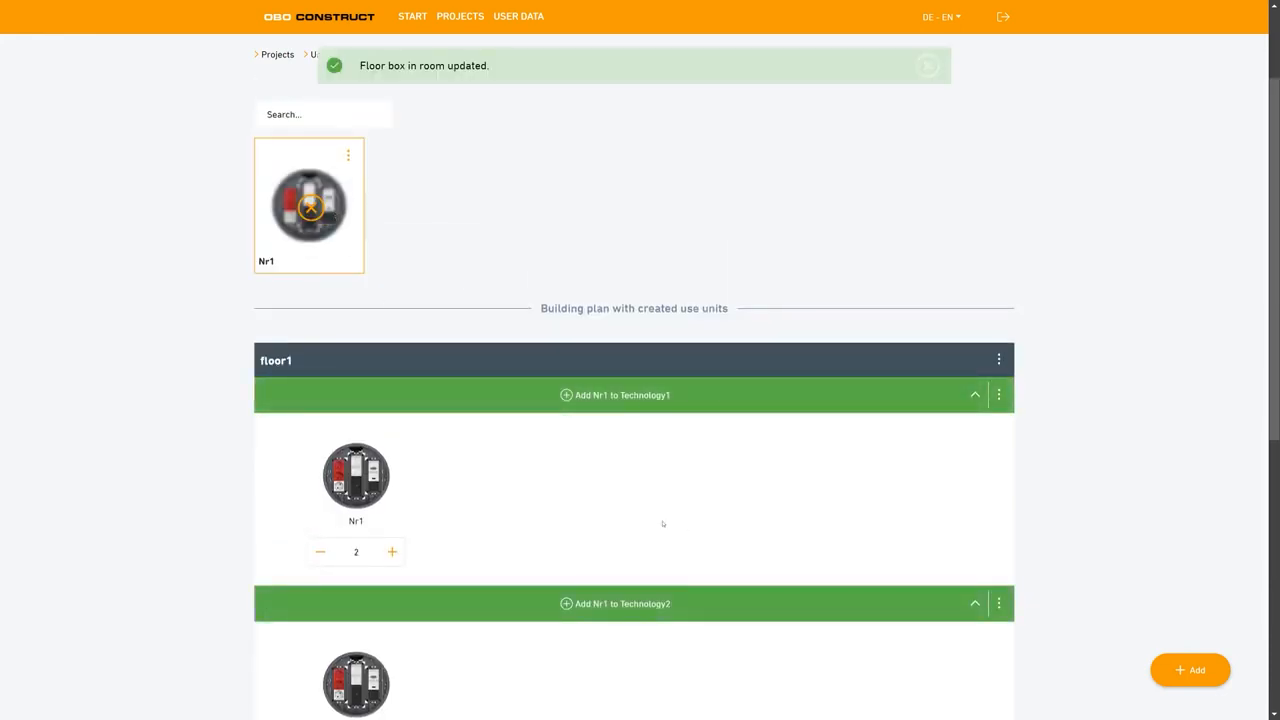
pyautogui.scroll(-2, 663, 523)
pyautogui.click(594, 405)
pyautogui.scroll(3, 592, 567)
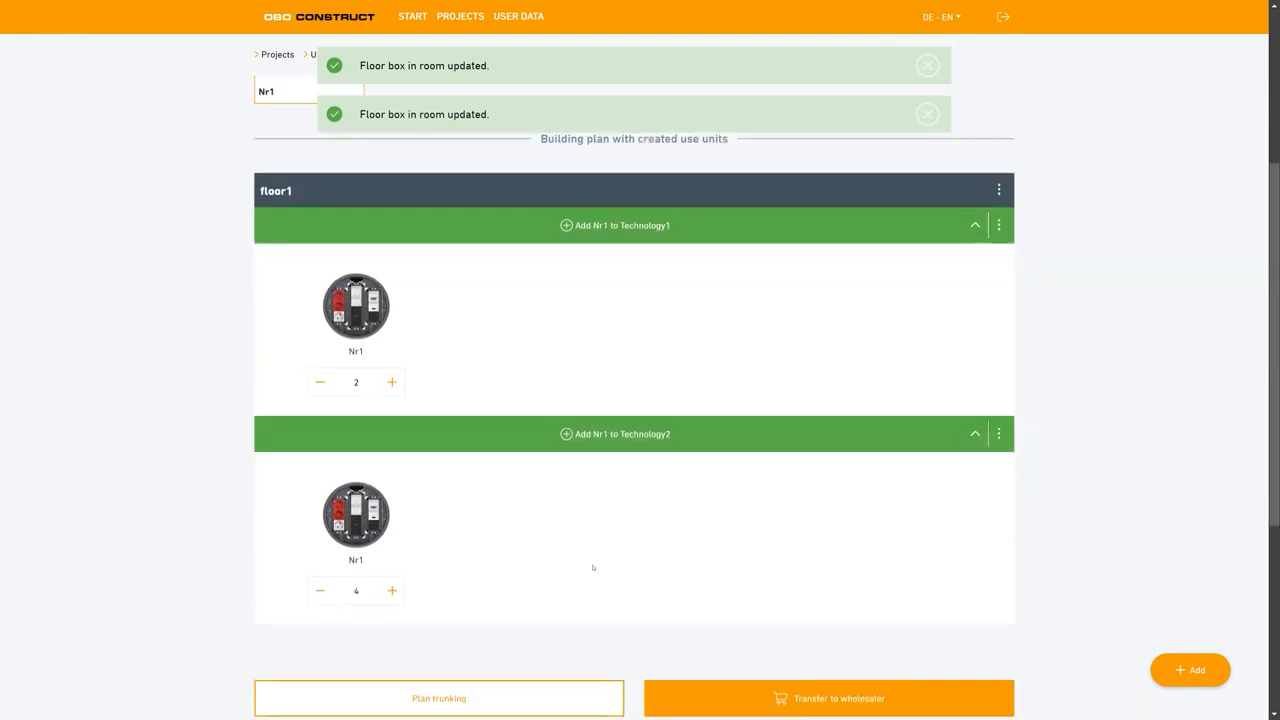
pyautogui.scroll(2, 764, 251)
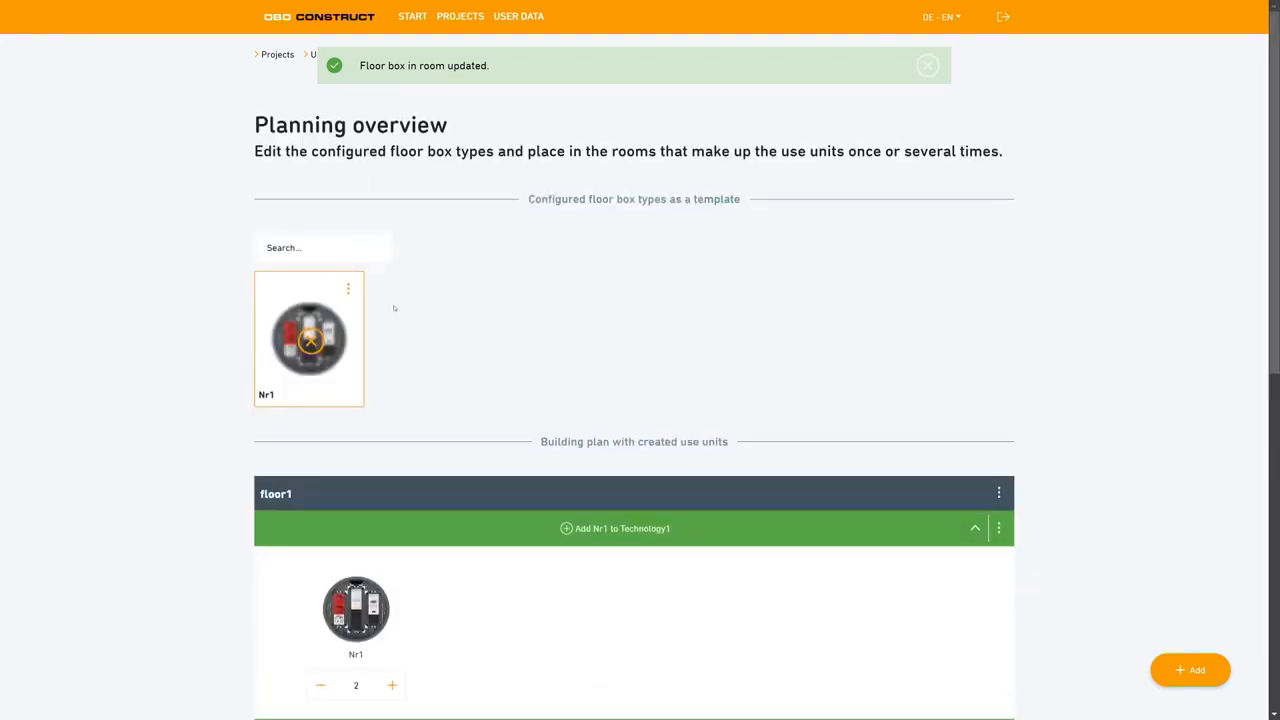
pyautogui.click(310, 340)
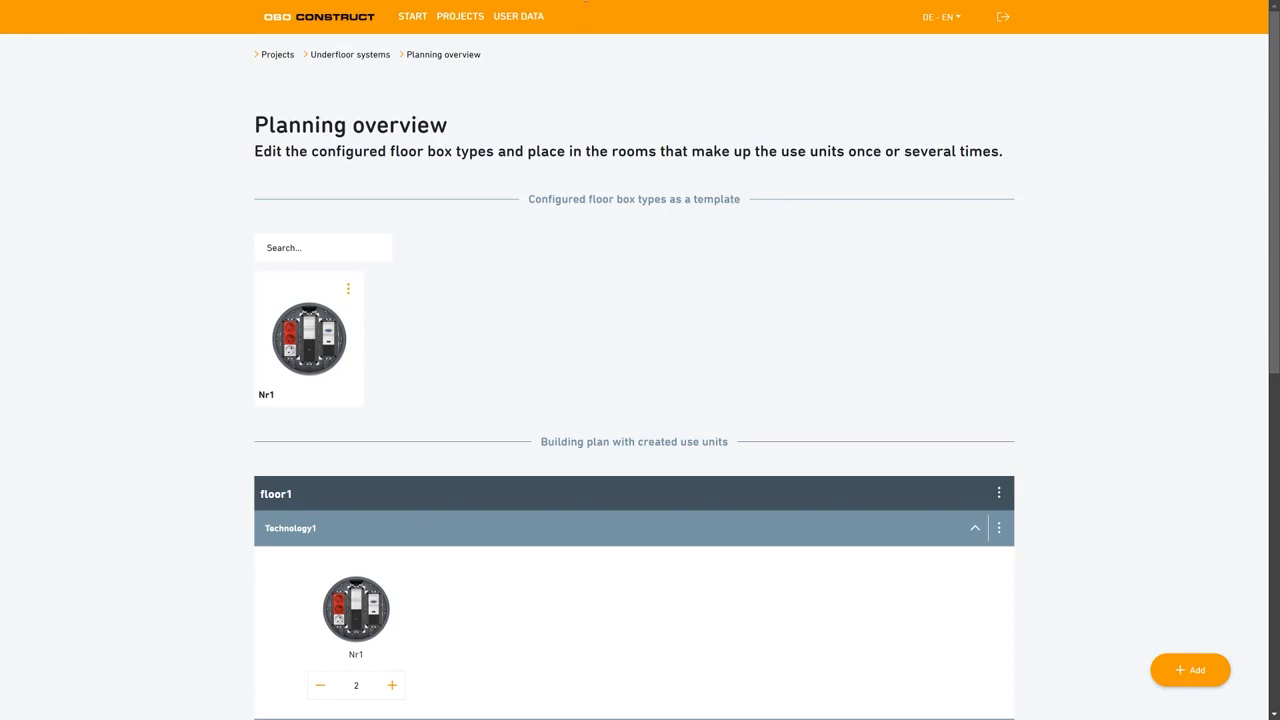
pyautogui.click(310, 340)
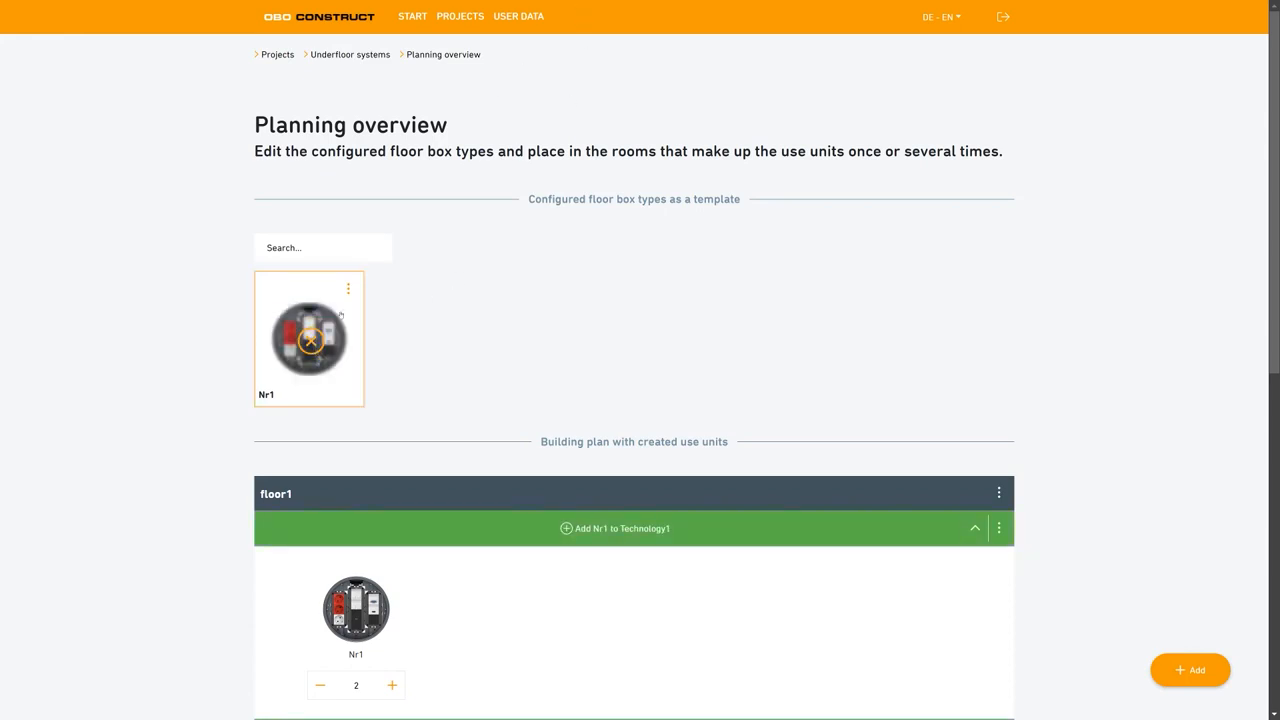
pyautogui.click(310, 340)
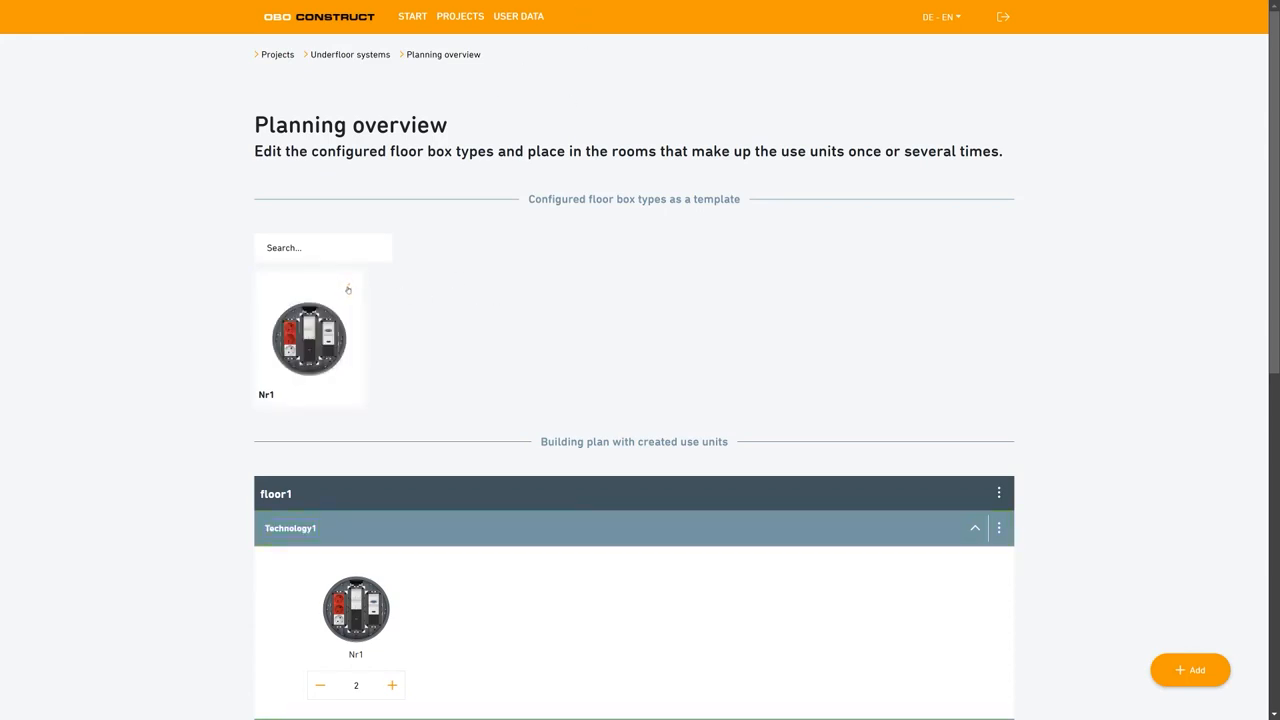
# - Review the details of Nr1, including its modules, service outlet, underfloor box and accessories, and return to the planning overview
pyautogui.click(348, 289)
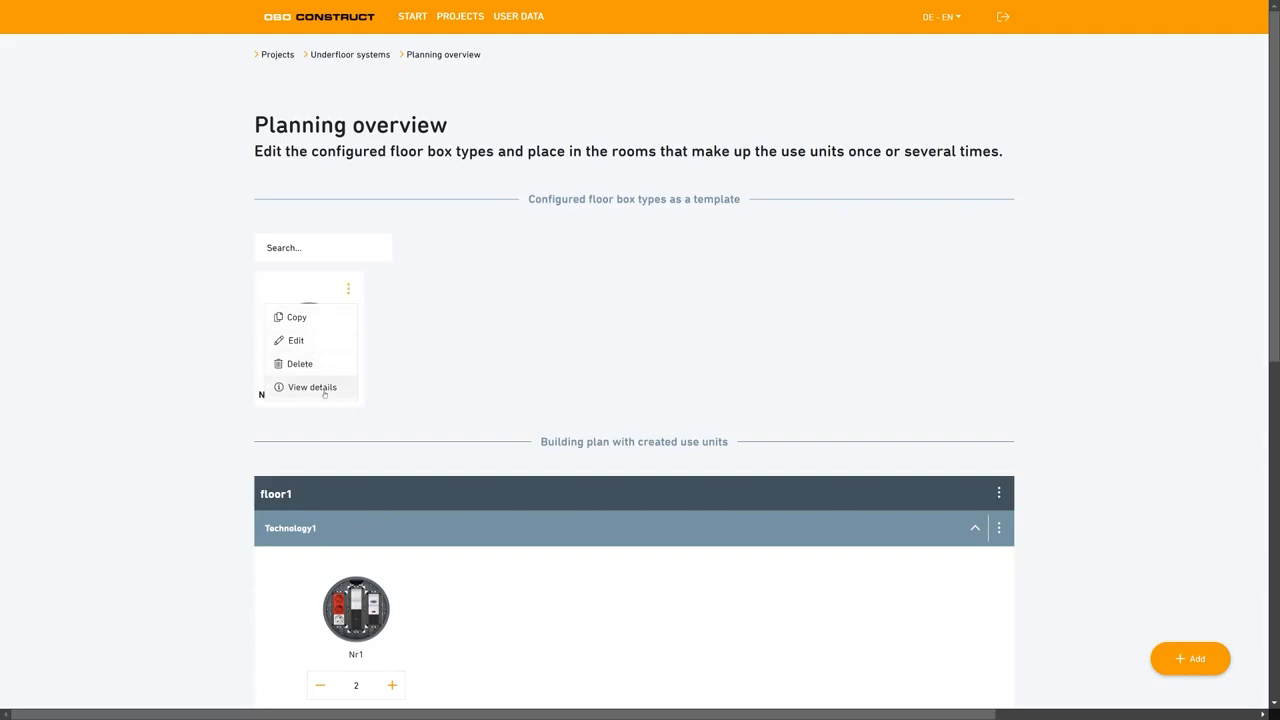
pyautogui.click(312, 387)
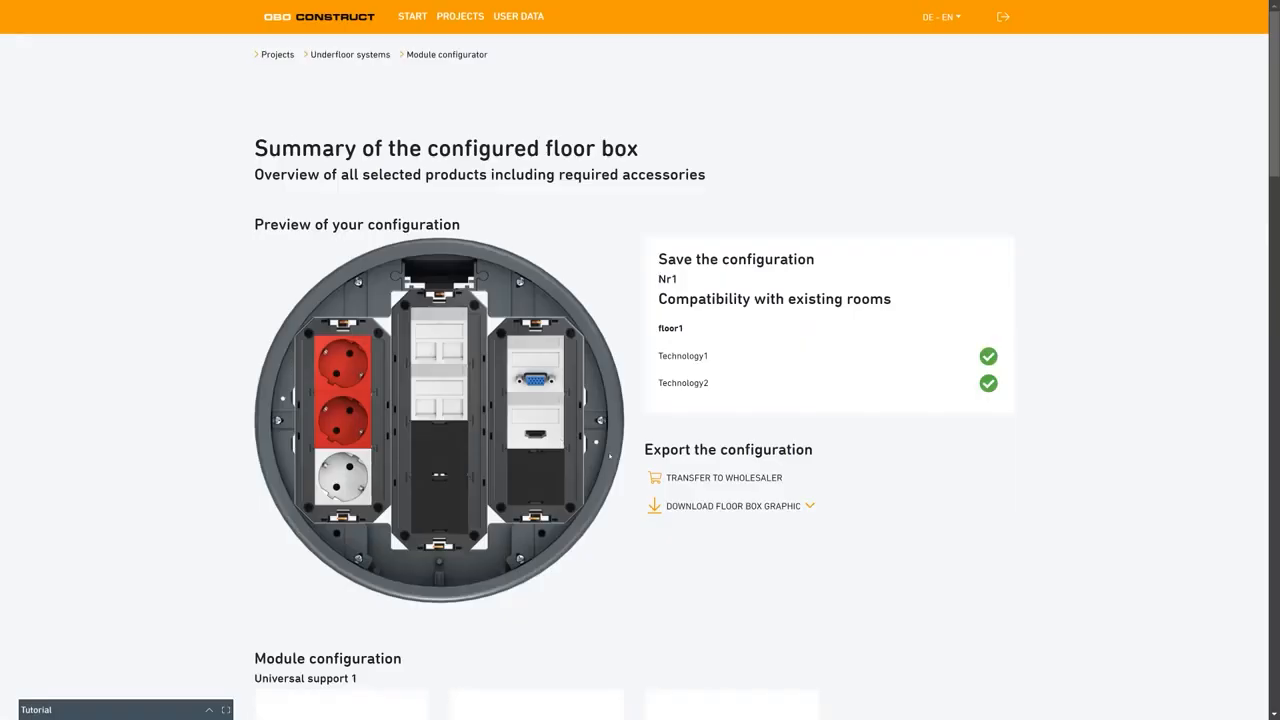
pyautogui.scroll(-4, 570, 516)
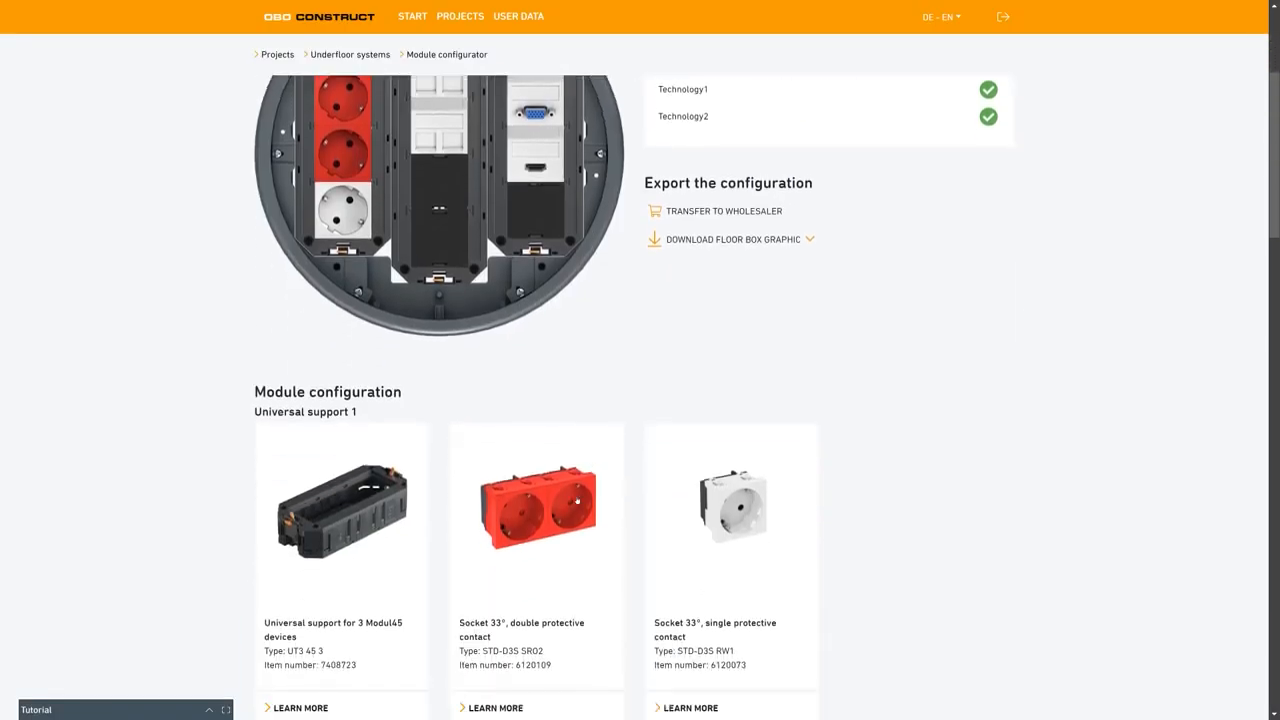
pyautogui.scroll(-5, 570, 516)
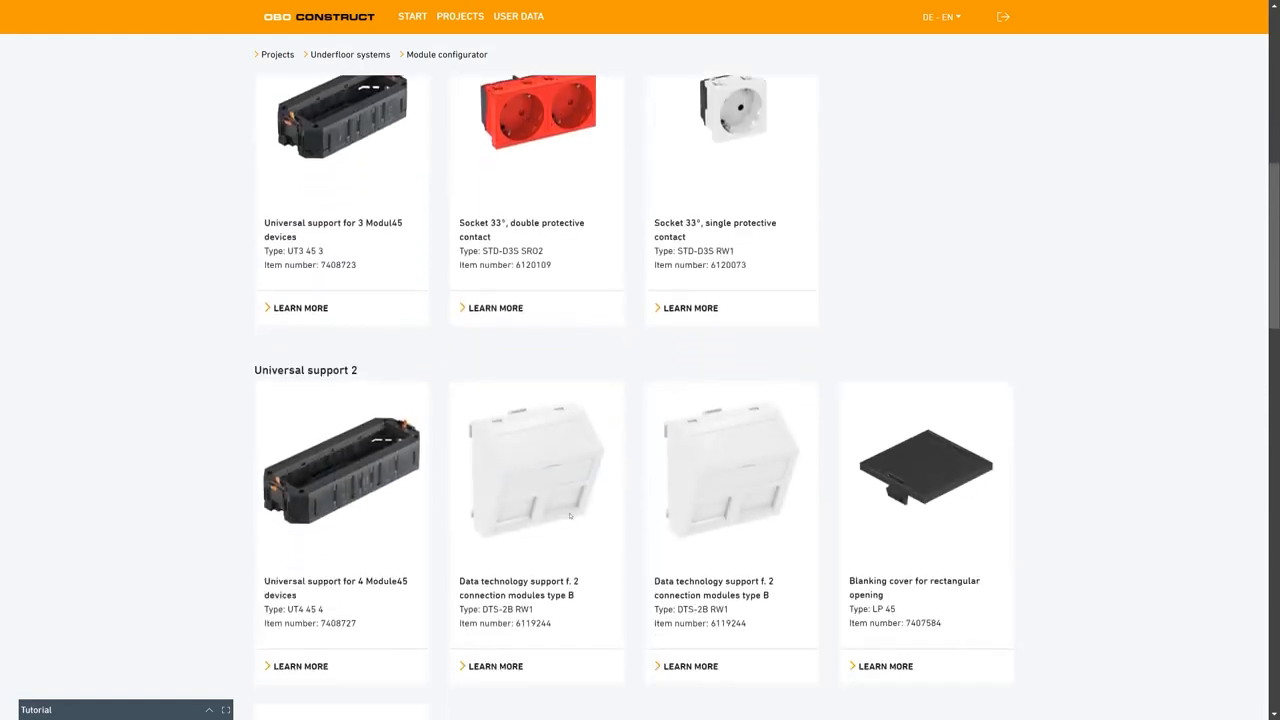
pyautogui.scroll(-8, 570, 518)
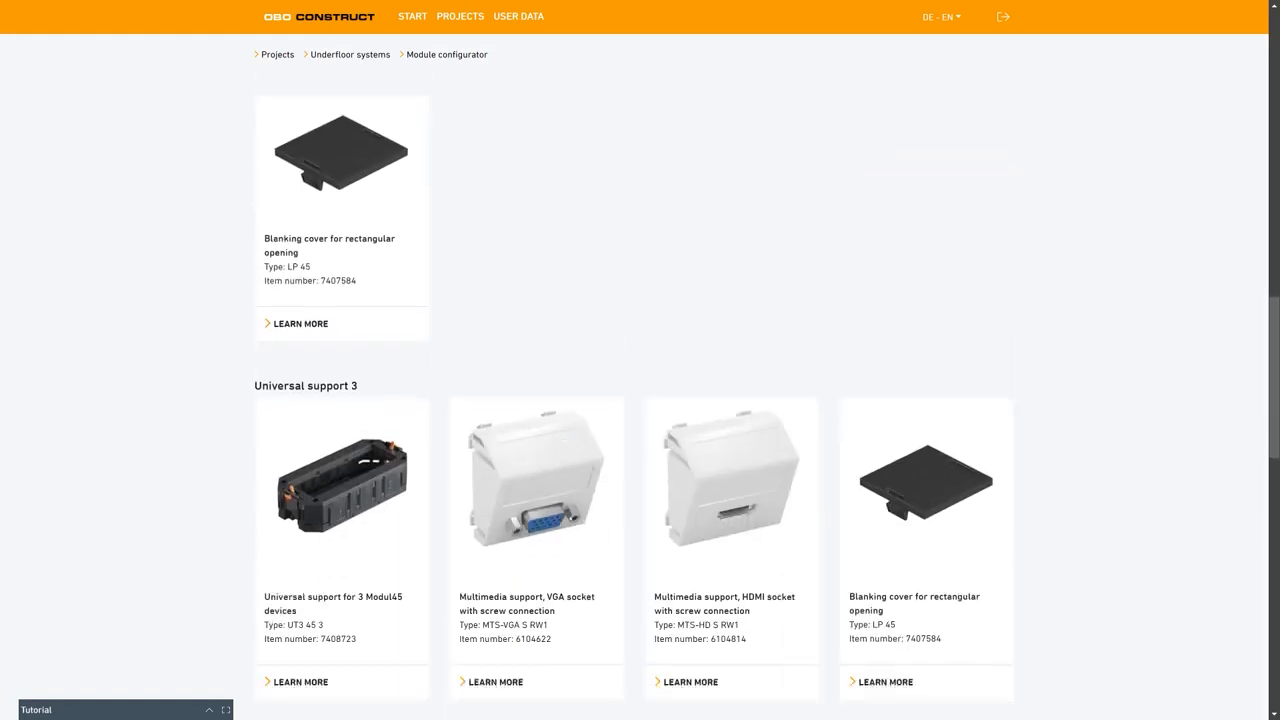
pyautogui.scroll(-7, 570, 519)
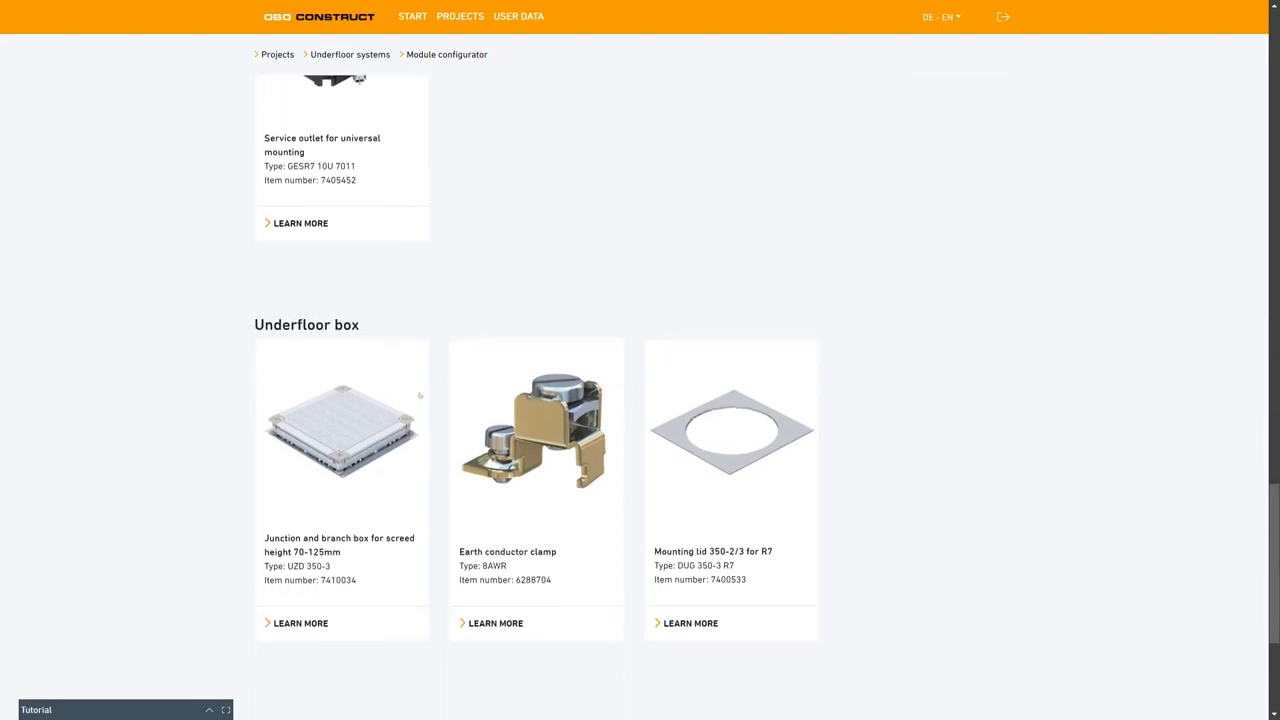
pyautogui.scroll(-3, 507, 461)
pyautogui.scroll(20, 610, 508)
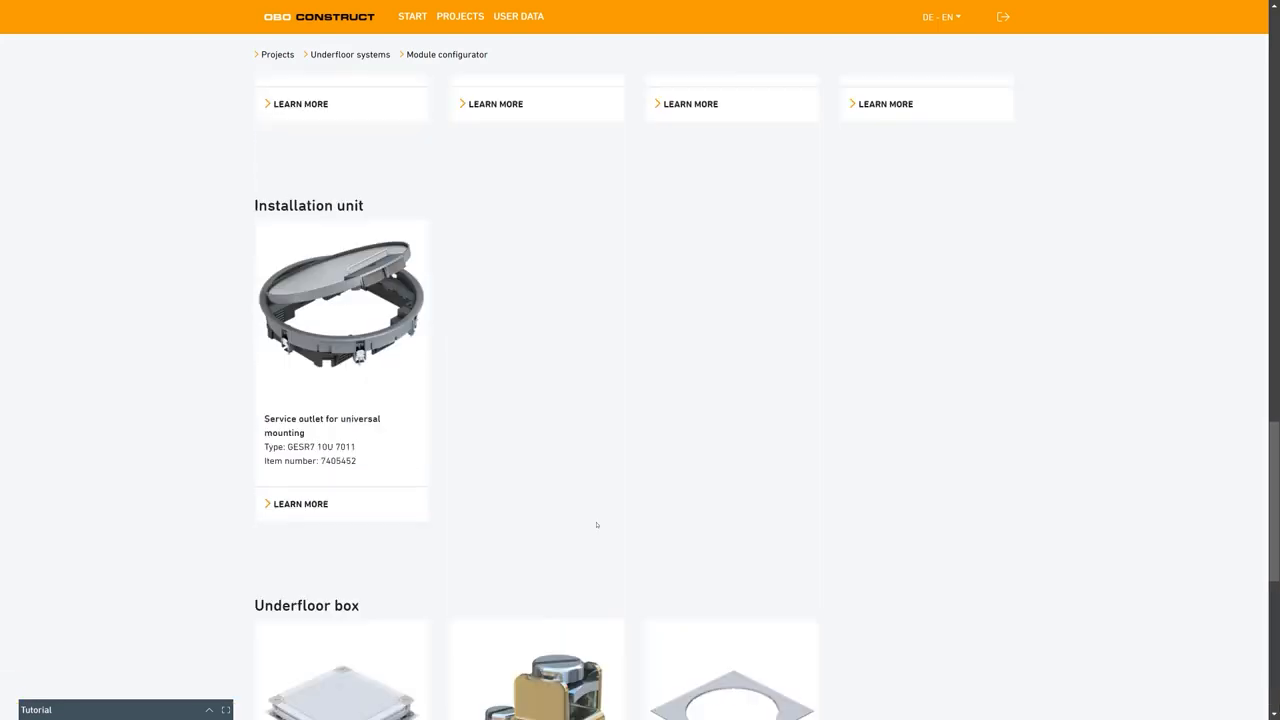
pyautogui.scroll(4, 465, 275)
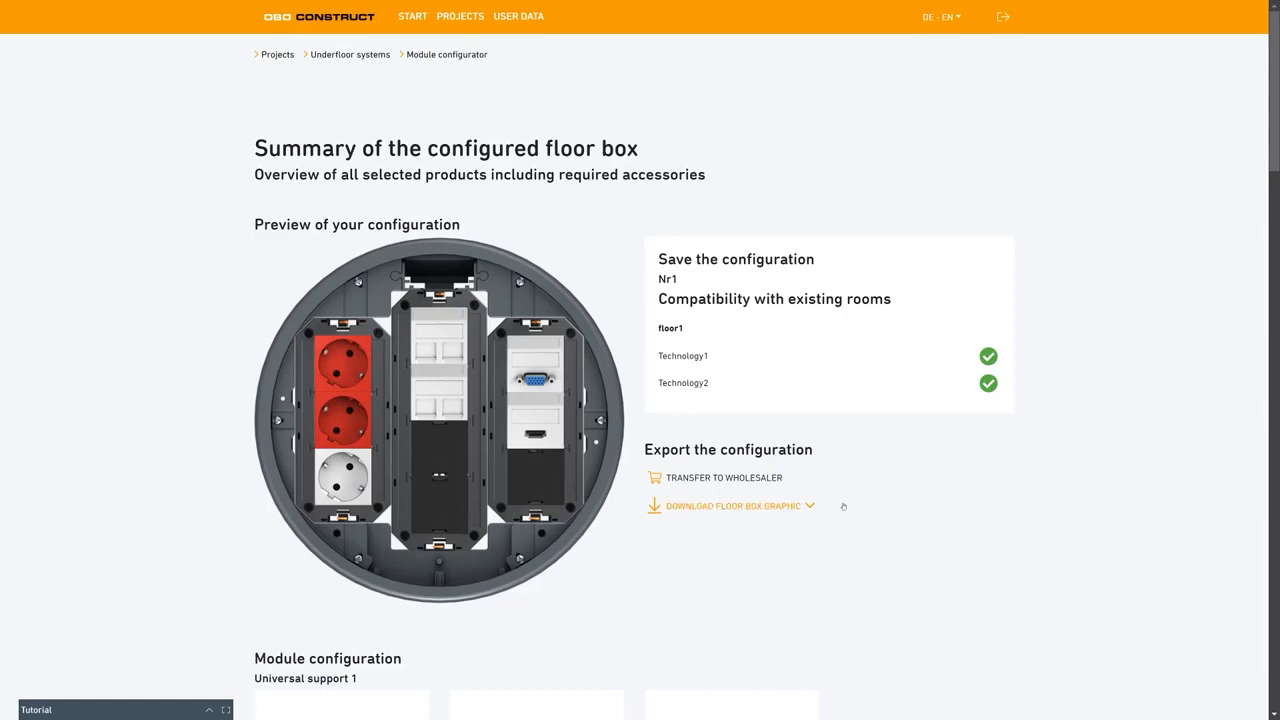
pyautogui.scroll(-15, 838, 491)
pyautogui.scroll(-3, 838, 491)
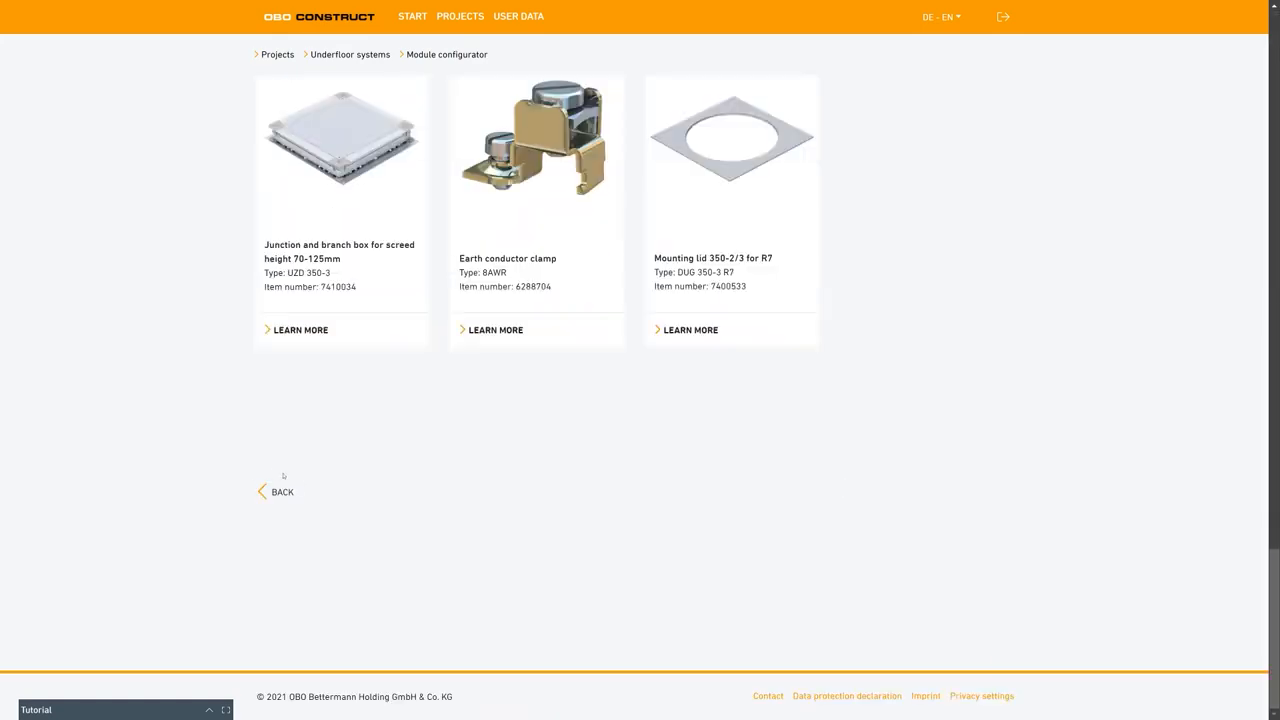
pyautogui.click(281, 488)
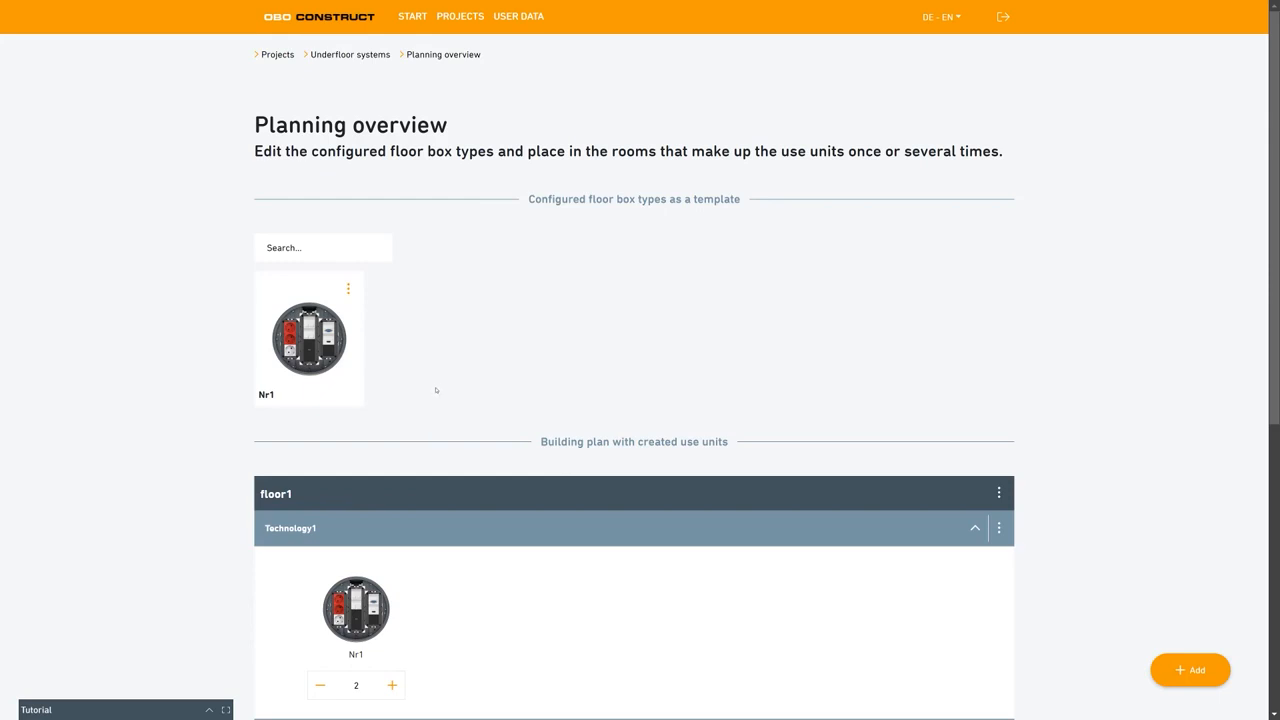
# - Open the trunking planner from the planning overview
pyautogui.scroll(-5, 435, 390)
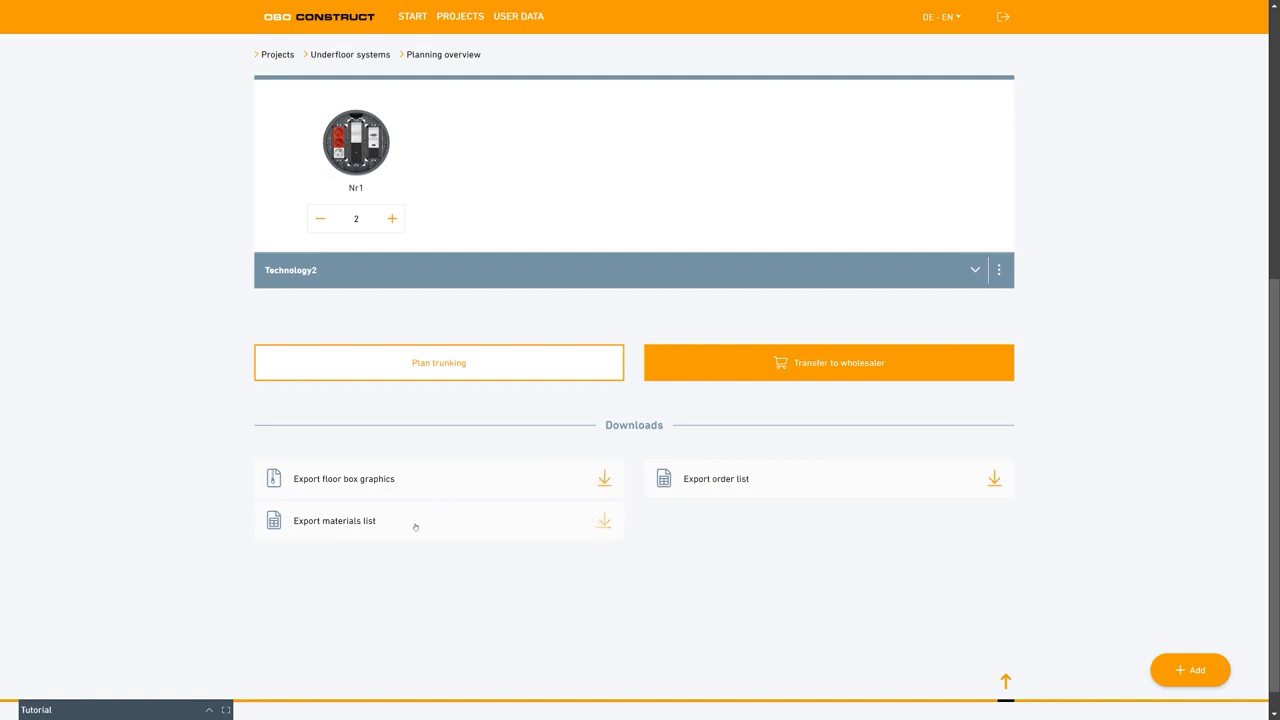
pyautogui.scroll(5, 415, 527)
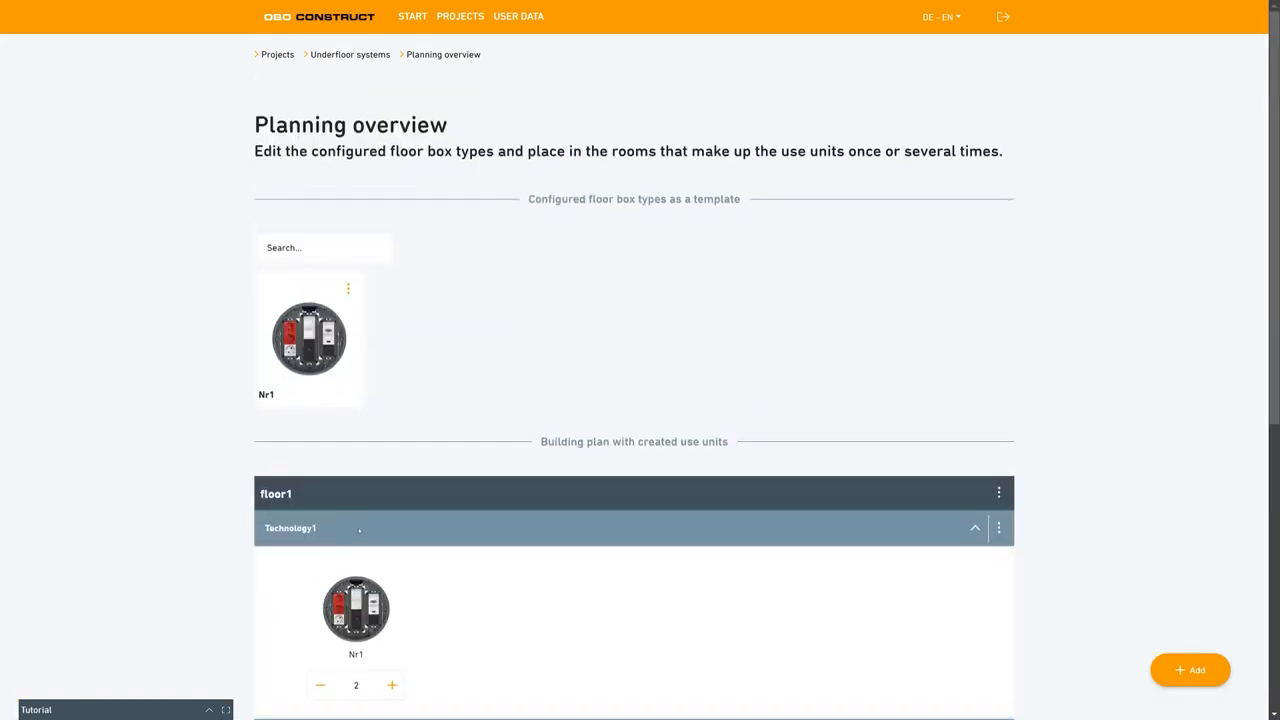
pyautogui.scroll(-1, 359, 530)
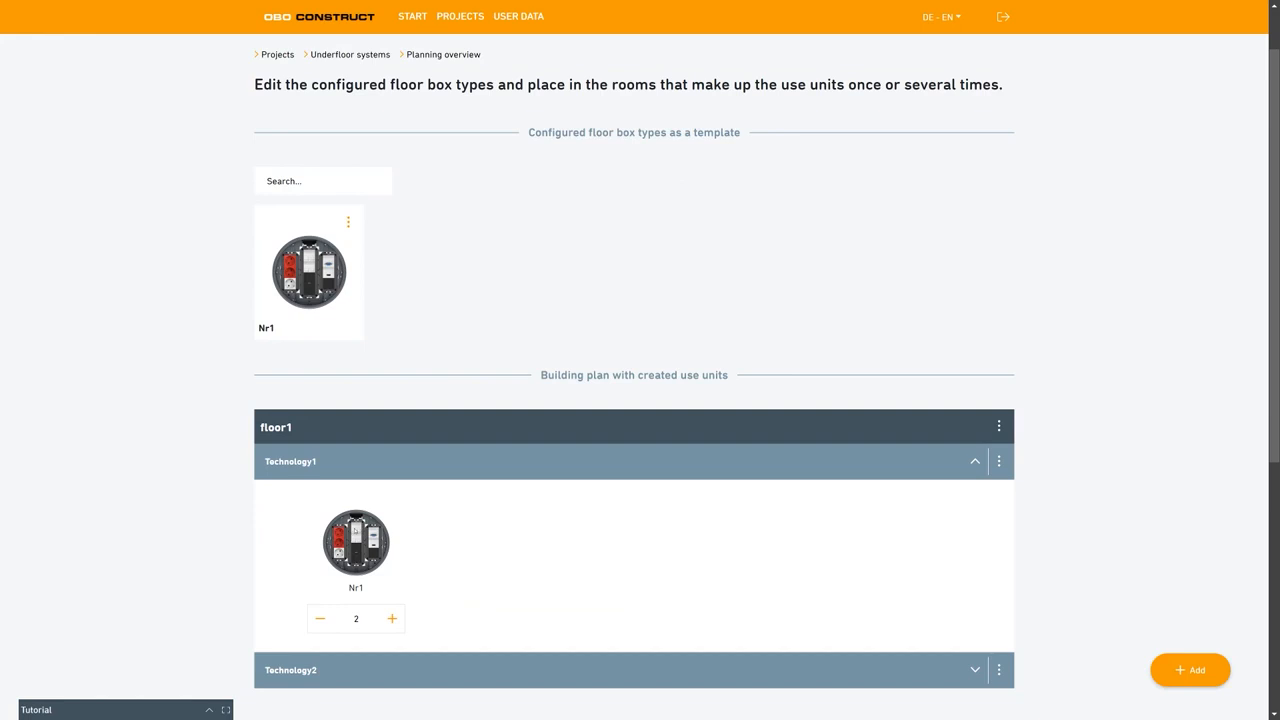
pyautogui.scroll(-3, 557, 551)
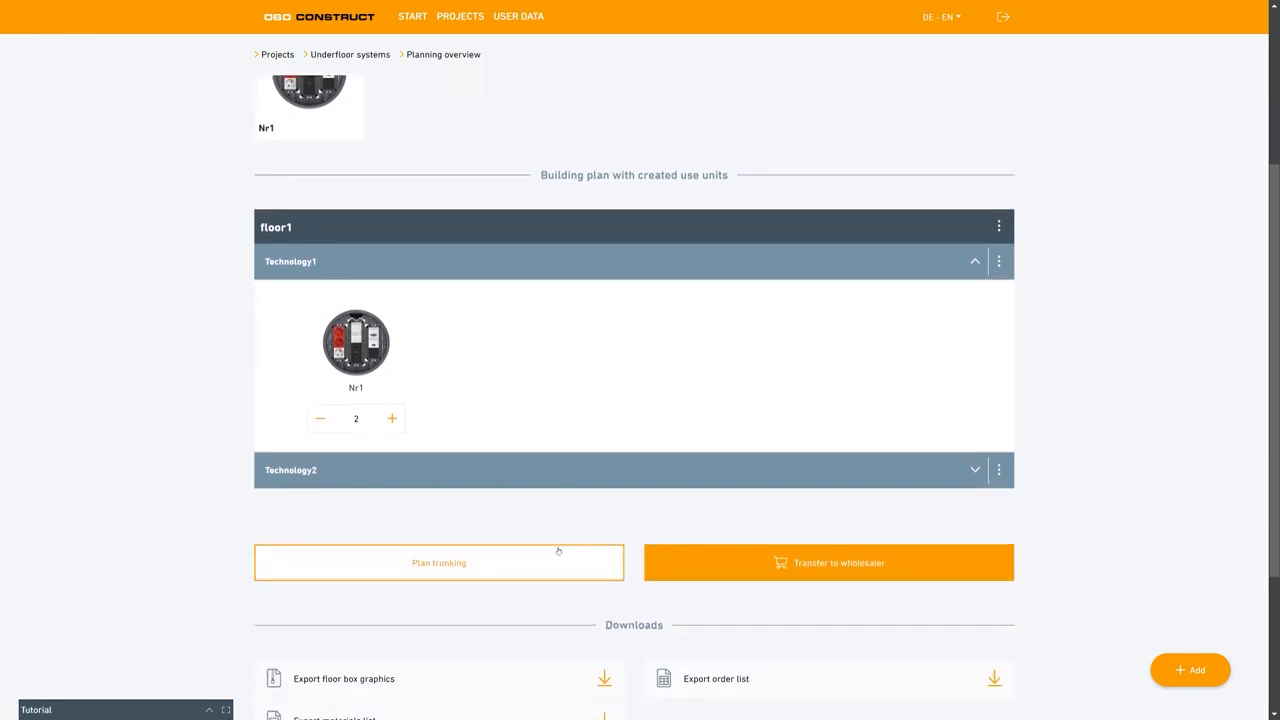
pyautogui.scroll(-1, 851, 506)
pyautogui.scroll(-1, 851, 506)
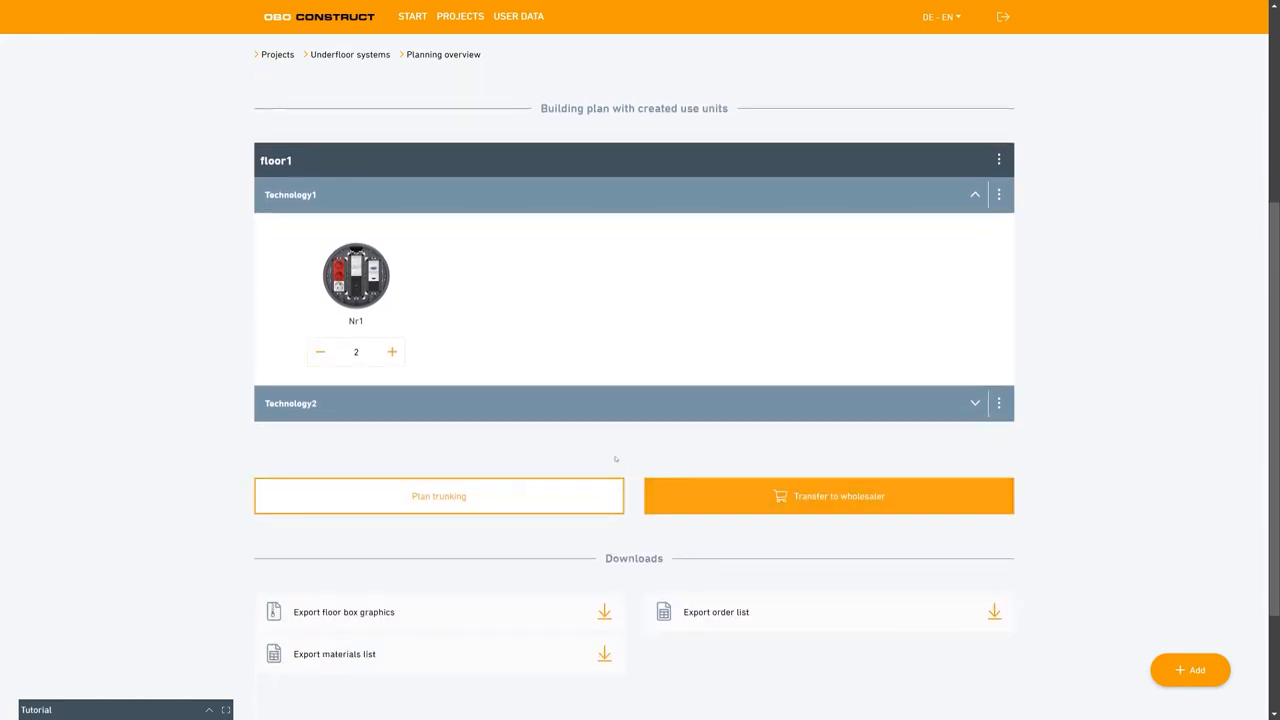
pyautogui.click(471, 497)
pyautogui.moveTo(534, 551)
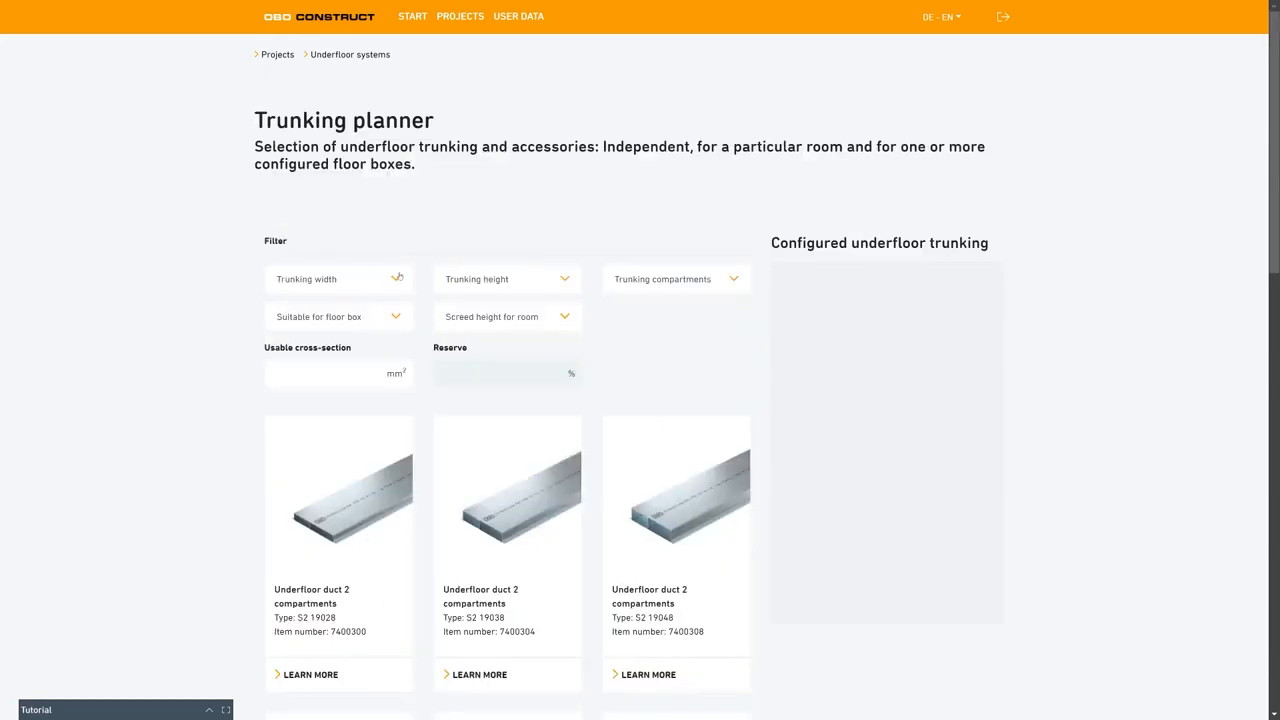
# - Filter the underfloor trunking products to a trunking width of 190mm and a trunking height of 38mm
pyautogui.click(397, 278)
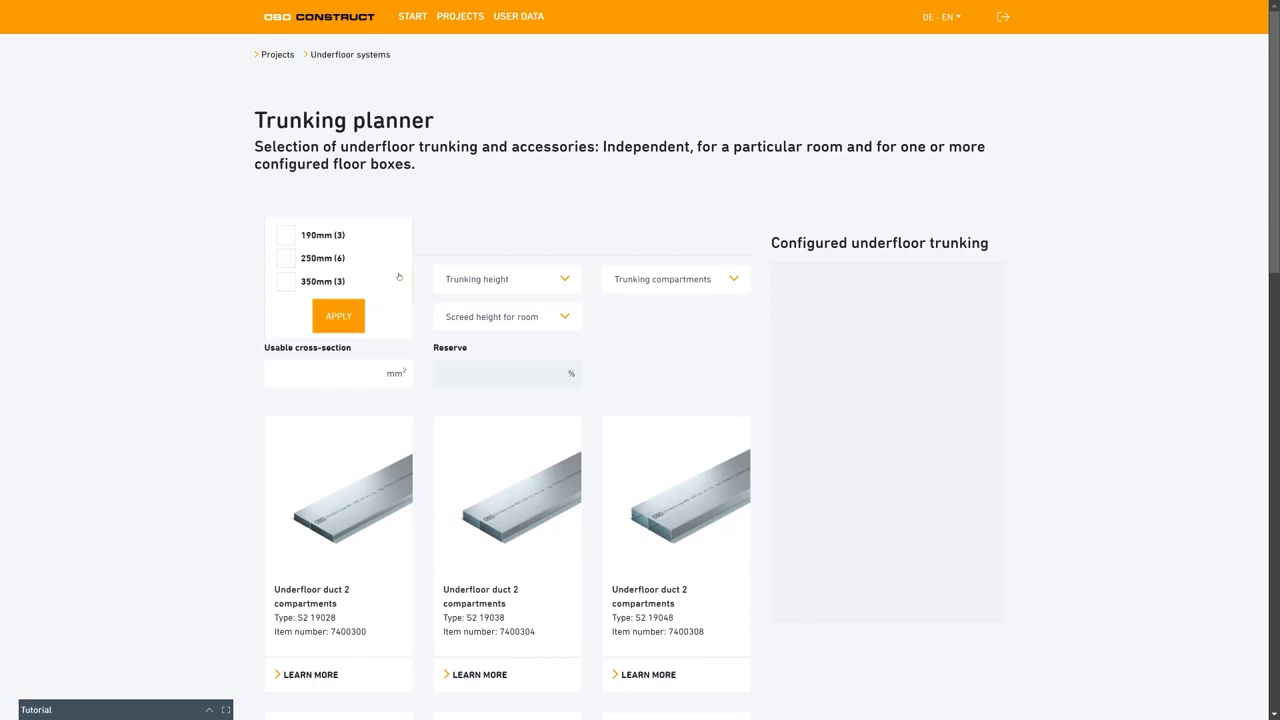
pyautogui.click(340, 235)
pyautogui.click(359, 314)
pyautogui.click(504, 286)
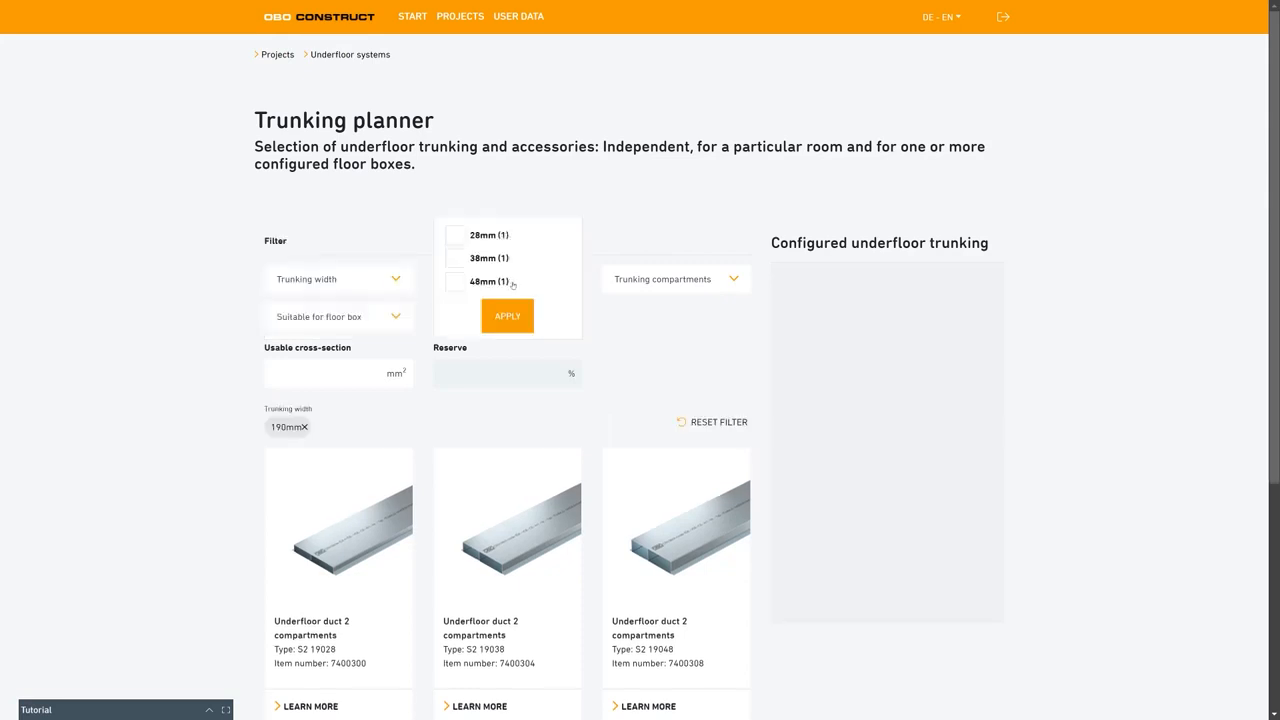
pyautogui.click(485, 258)
pyautogui.click(528, 322)
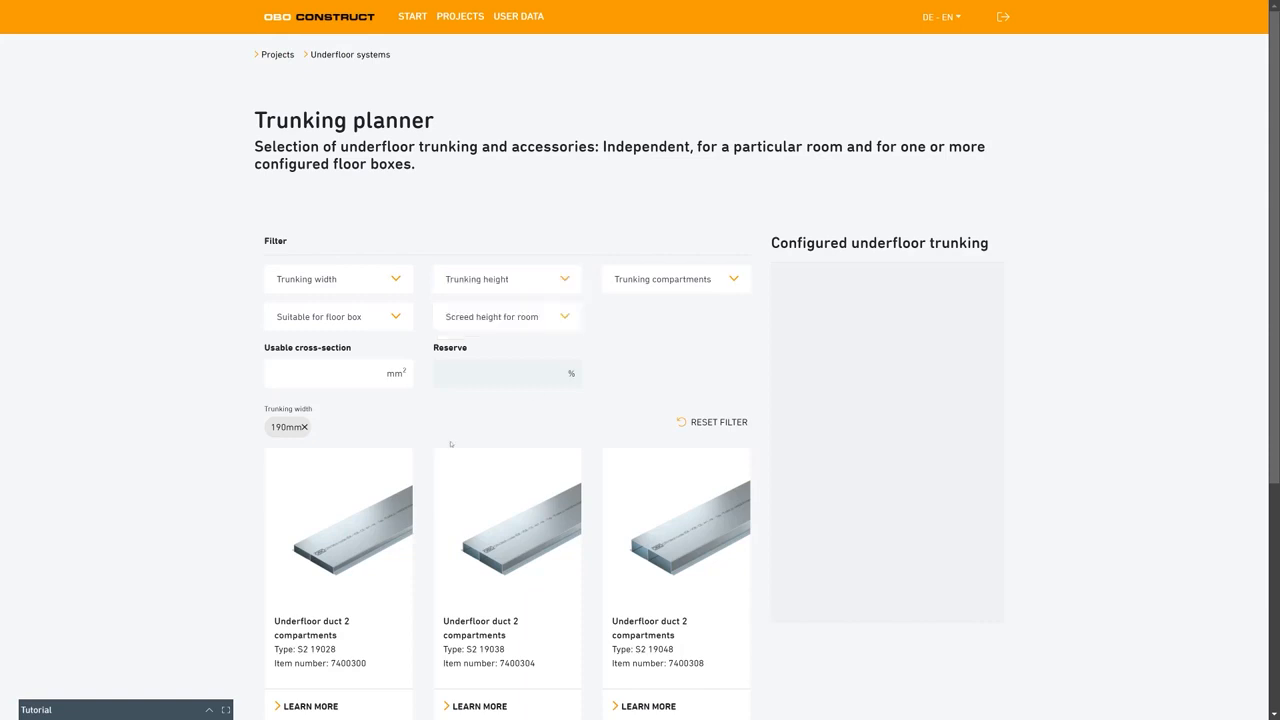
# - Select the two-compartment underfloor duct S2 19038 and add it as trunking with a required length of 100 m
pyautogui.moveTo(349, 517)
pyautogui.scroll(-2, 349, 517)
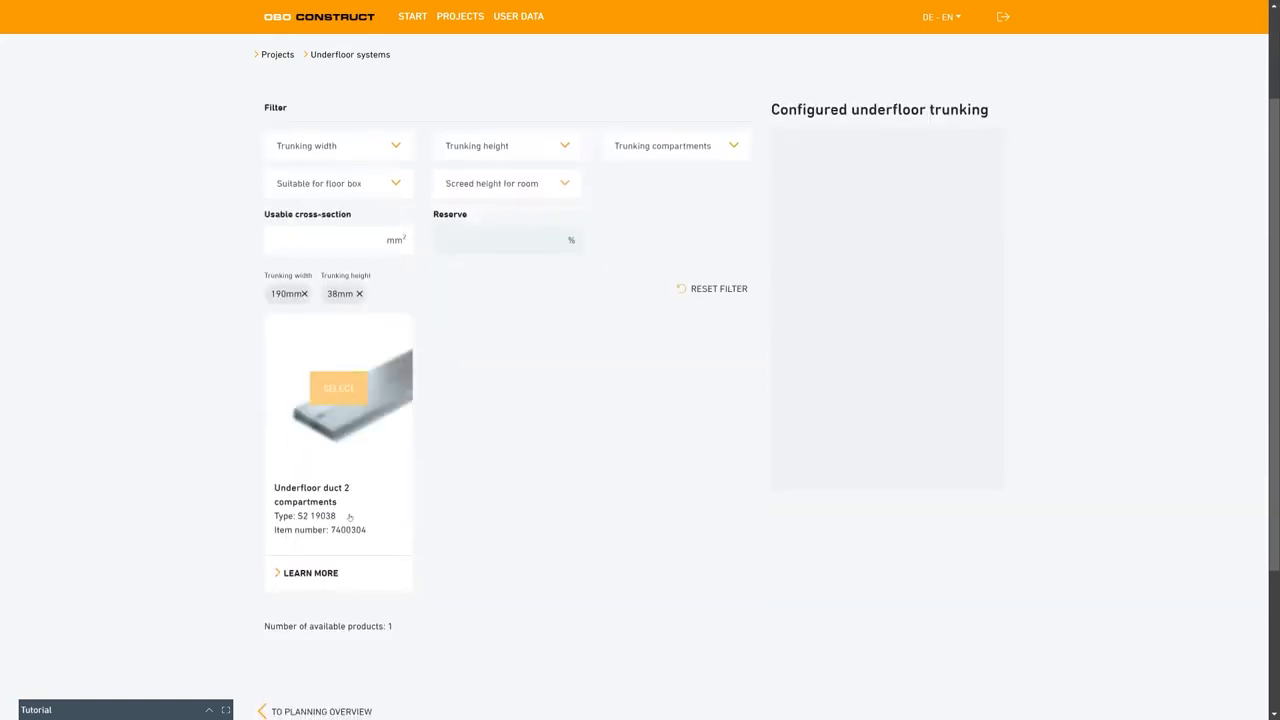
pyautogui.click(353, 384)
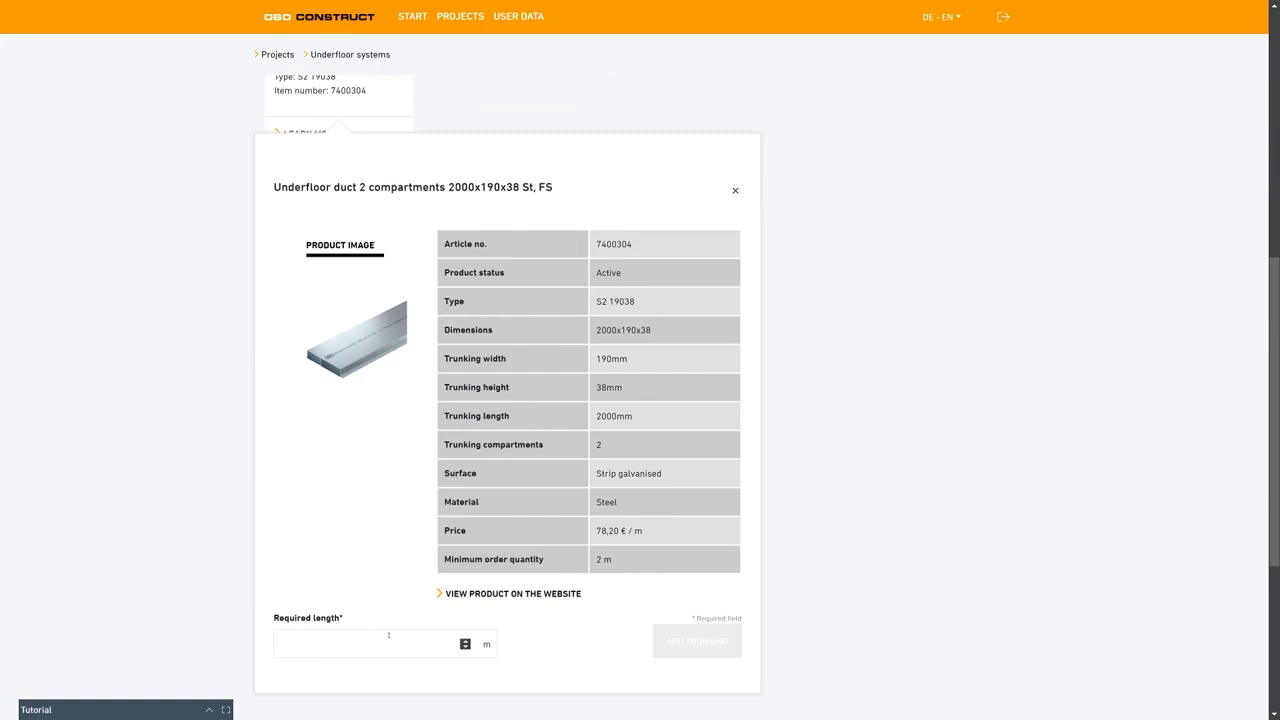
pyautogui.write('100')
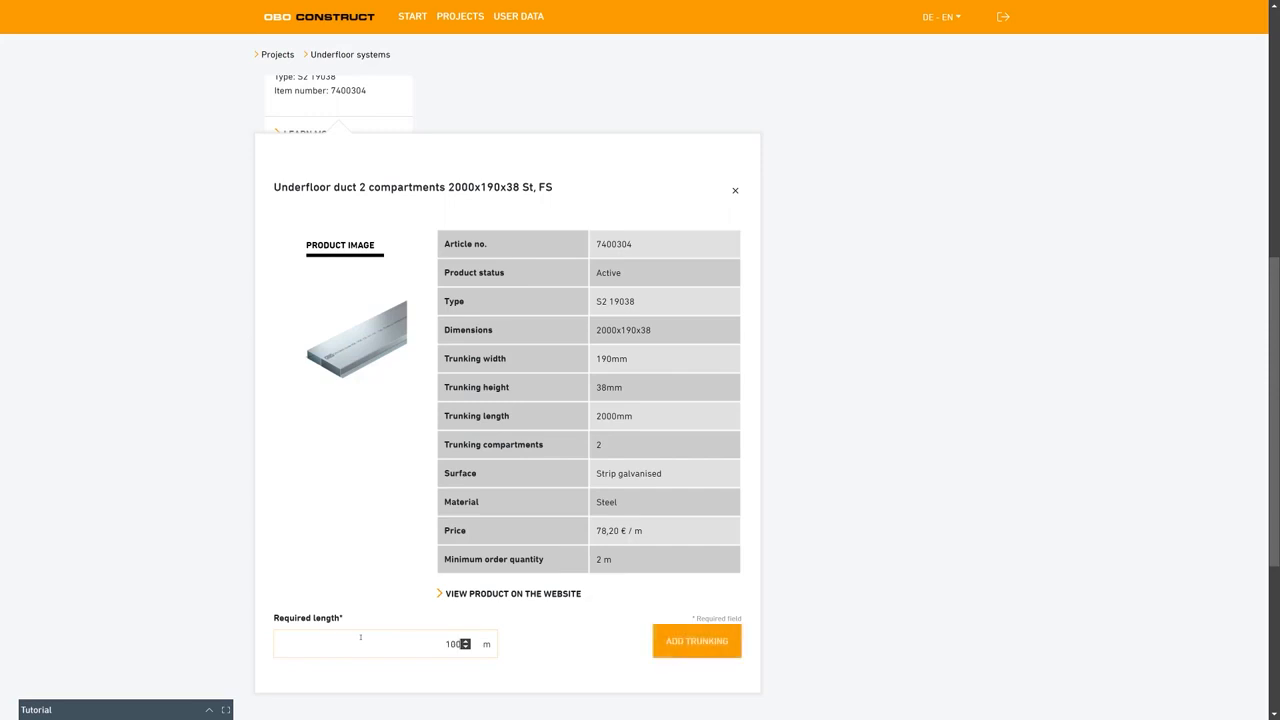
pyautogui.click(686, 641)
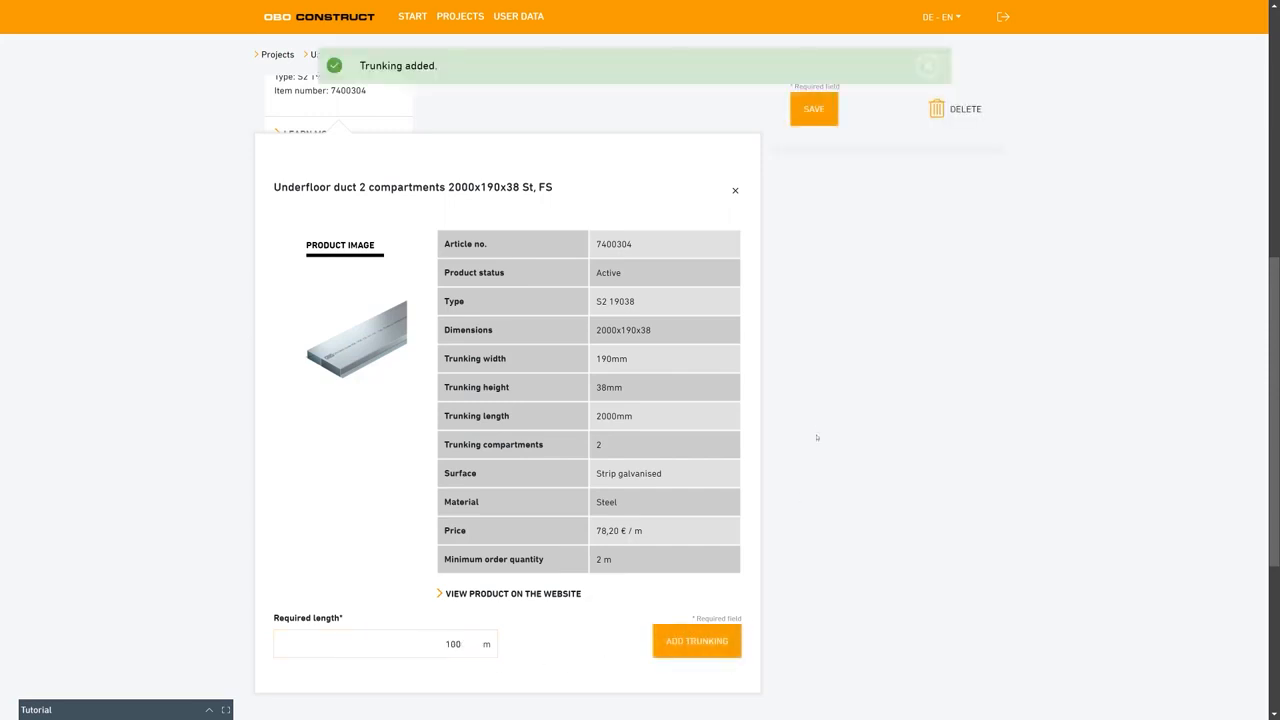
# - Save the configured S2 19038 underfloor trunking and return to the planning overview
pyautogui.scroll(5, 846, 277)
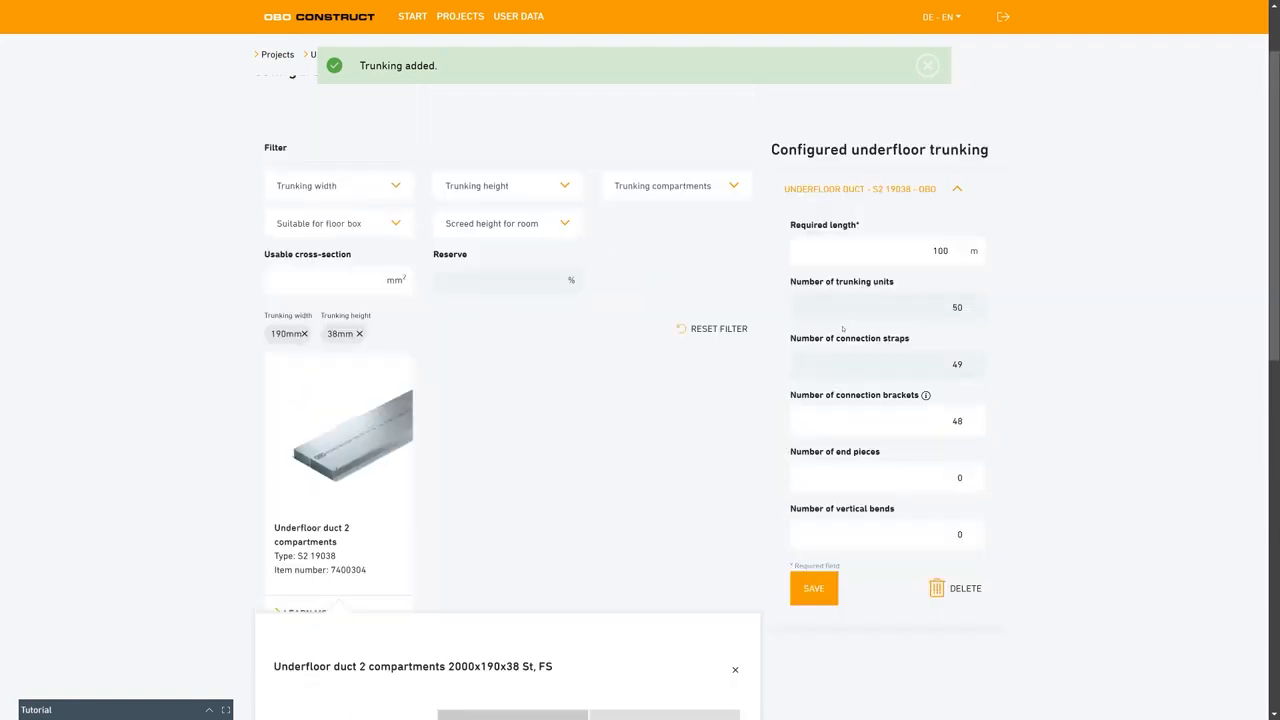
pyautogui.scroll(1, 842, 328)
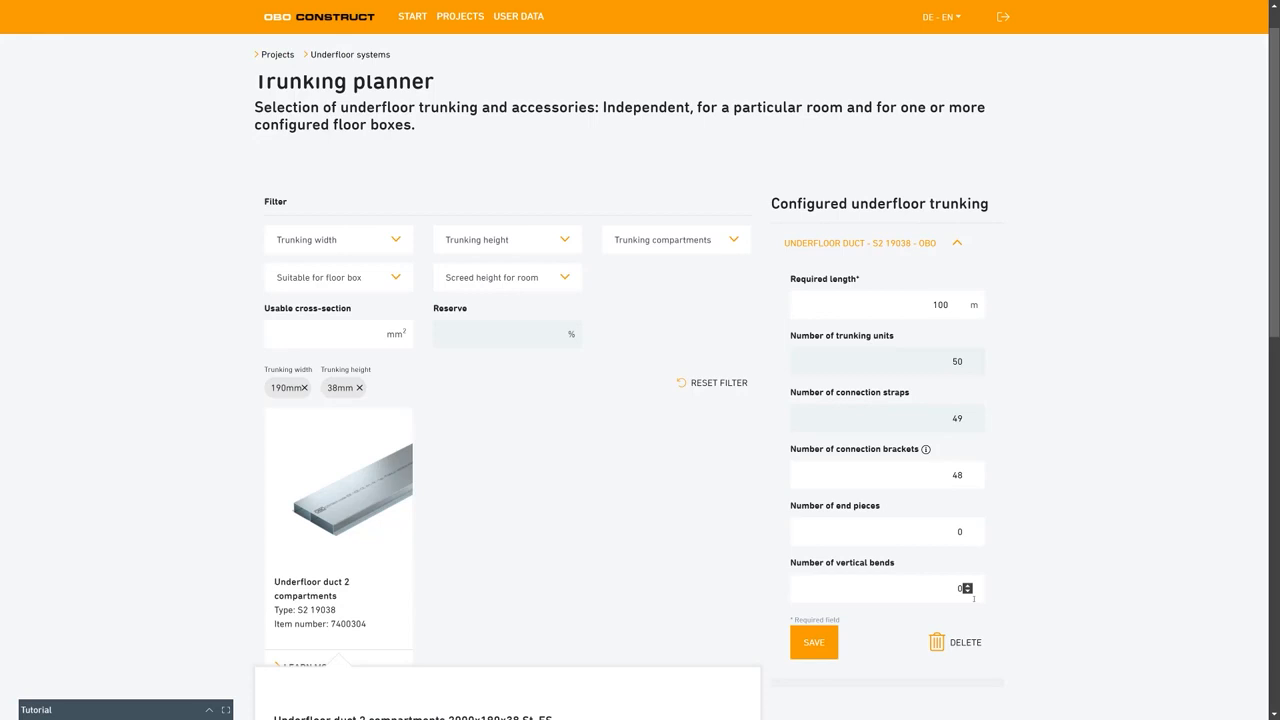
pyautogui.click(813, 645)
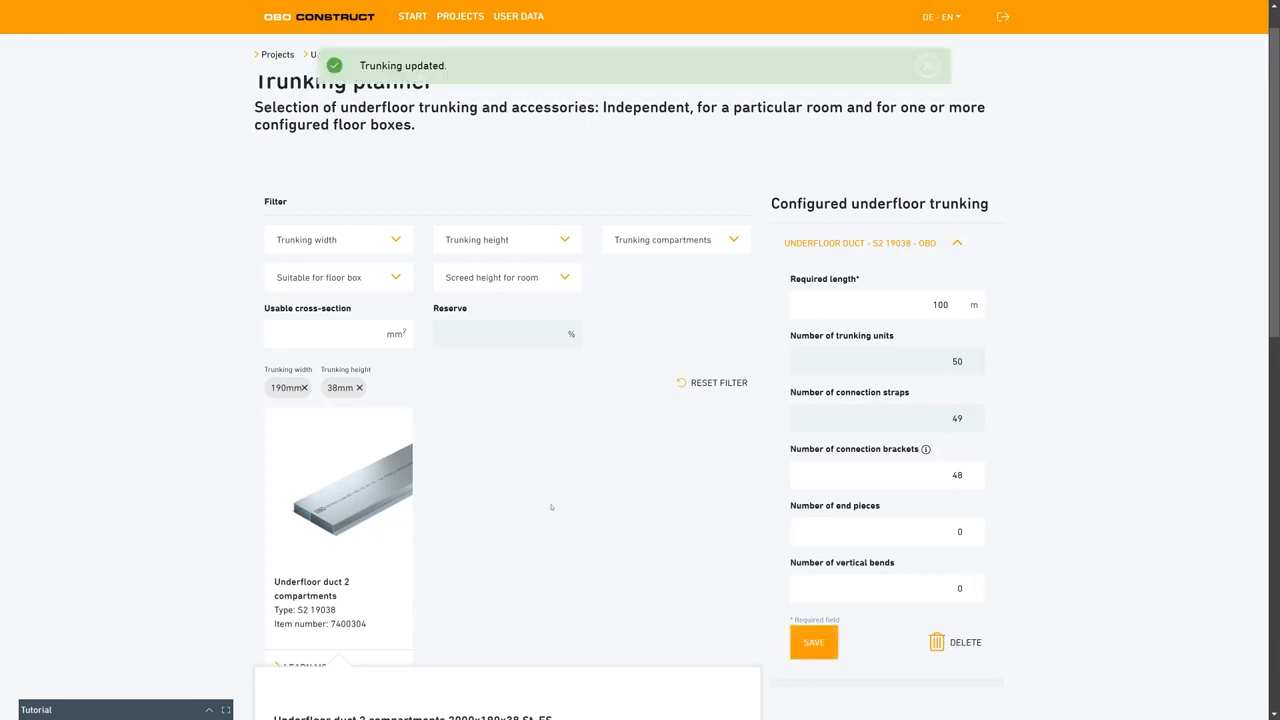
pyautogui.scroll(-7, 550, 507)
pyautogui.click(320, 631)
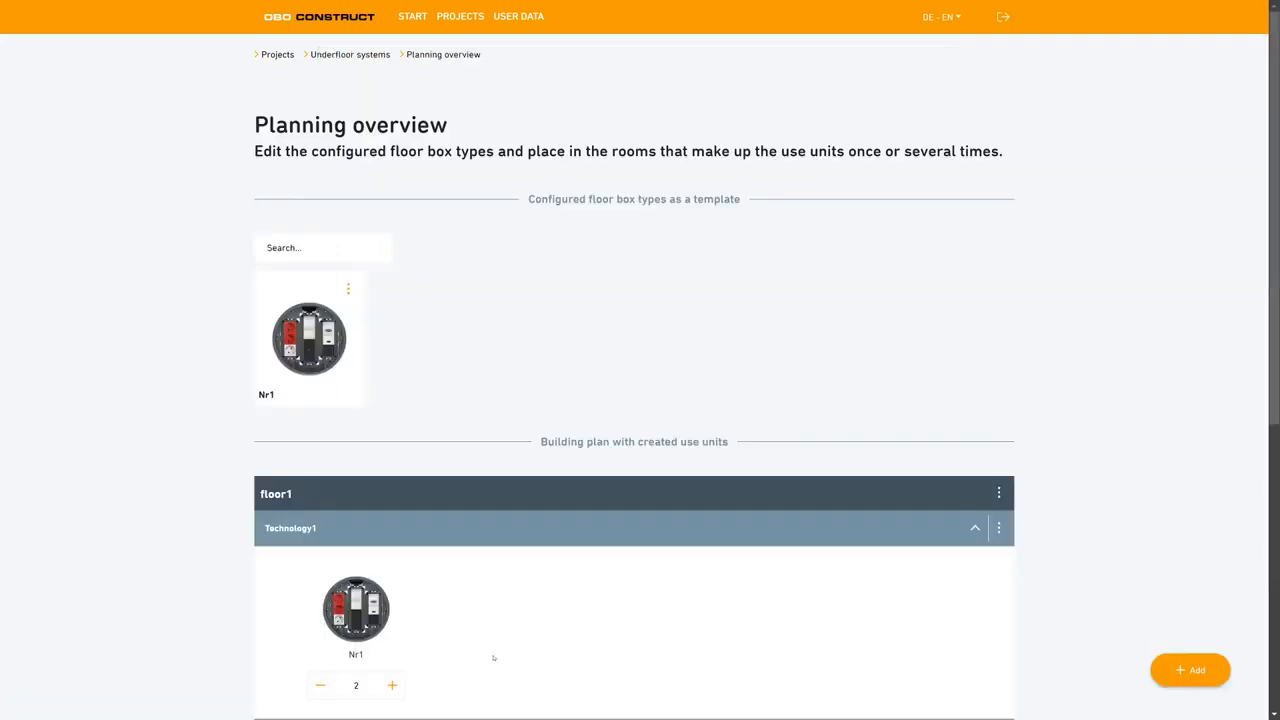
# - Review the overview's download options, open the Trainstation project from the projects list, and reopen New building's Underfloor planning
pyautogui.scroll(-5, 565, 482)
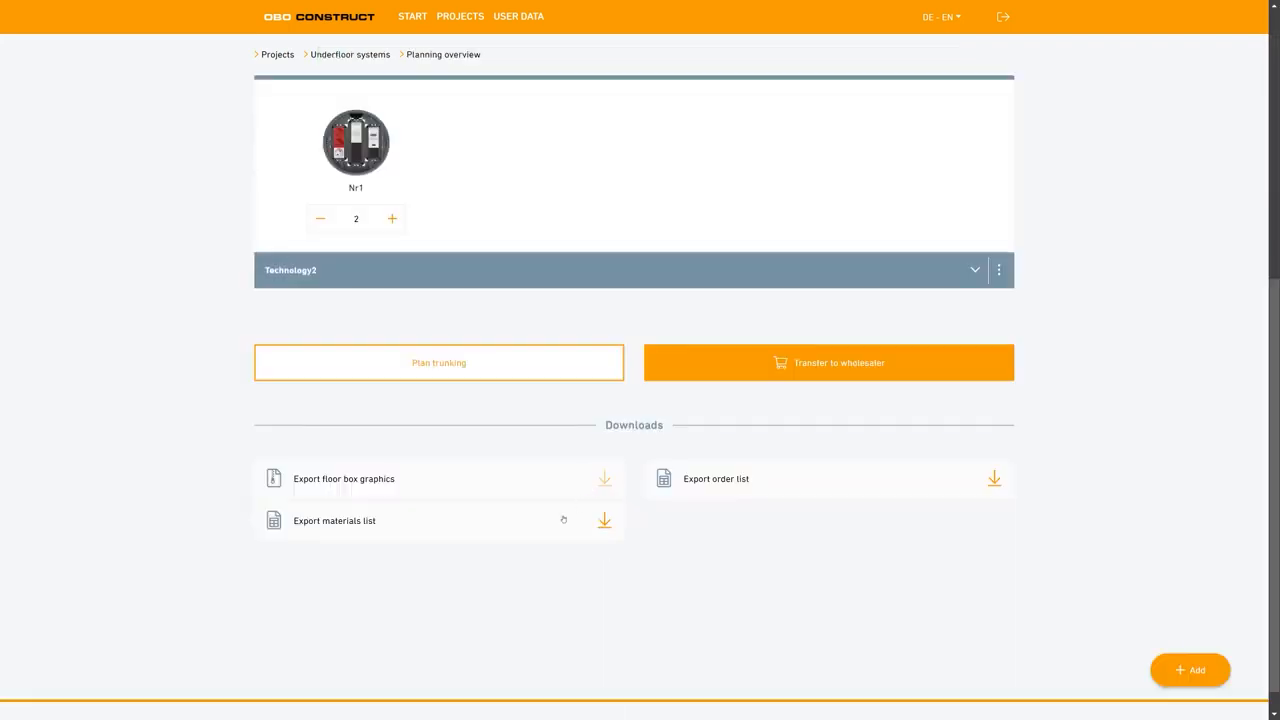
pyautogui.scroll(5, 457, 523)
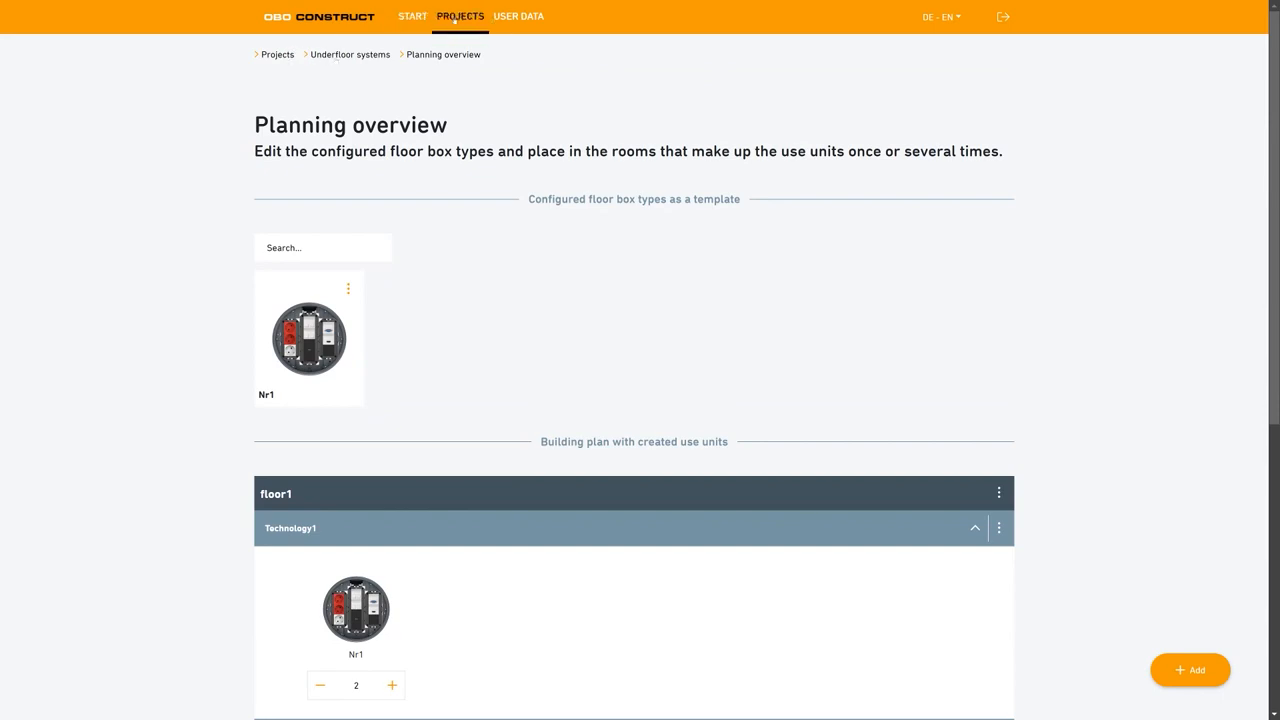
pyautogui.click(455, 18)
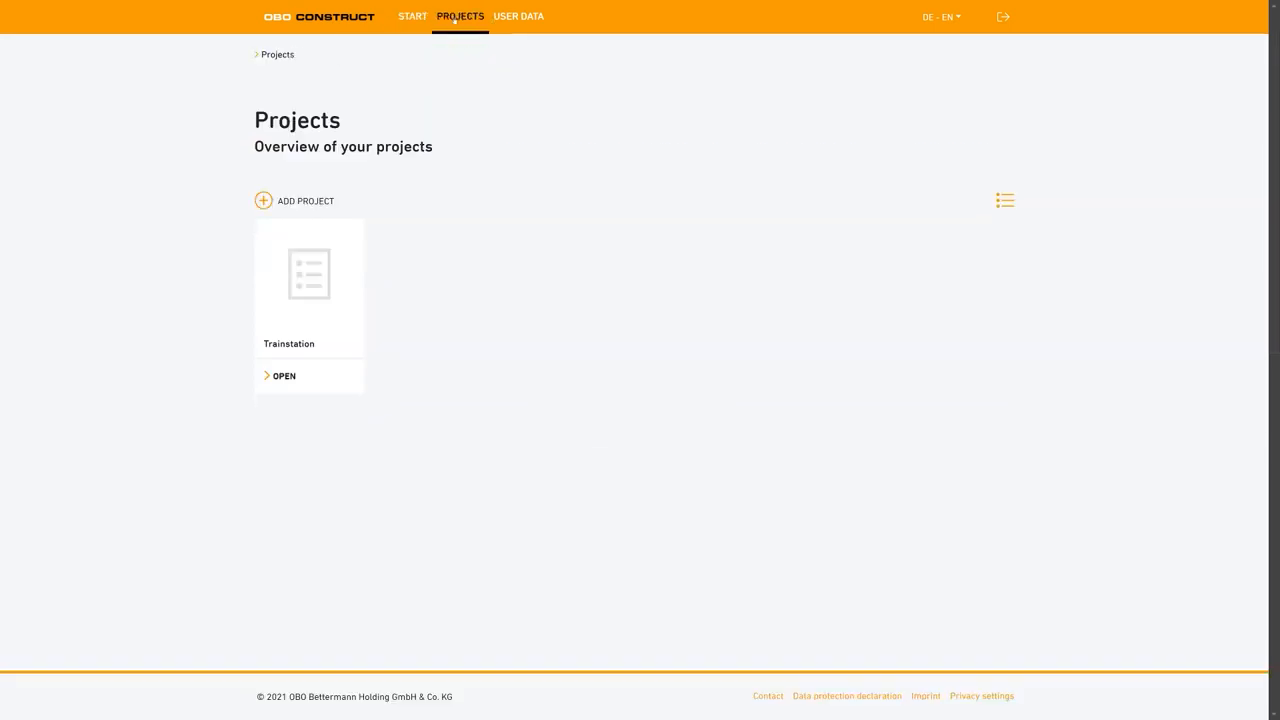
pyautogui.click(289, 383)
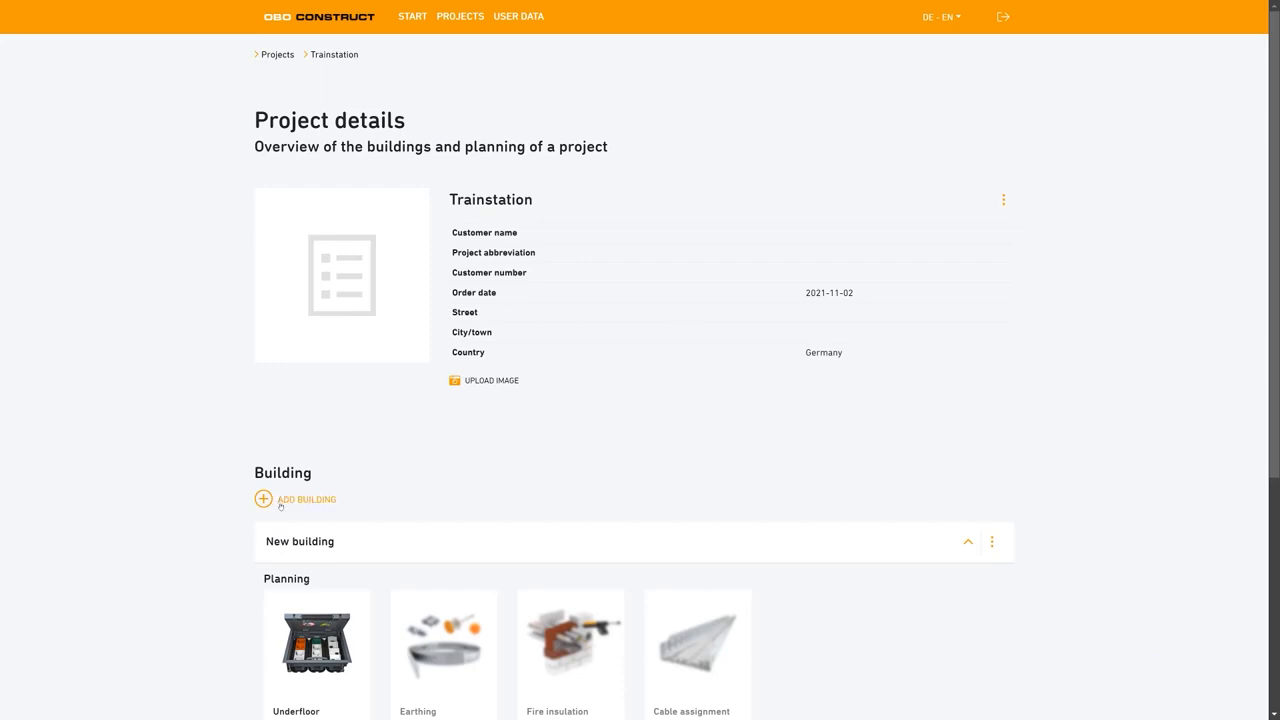
pyautogui.scroll(-2, 354, 484)
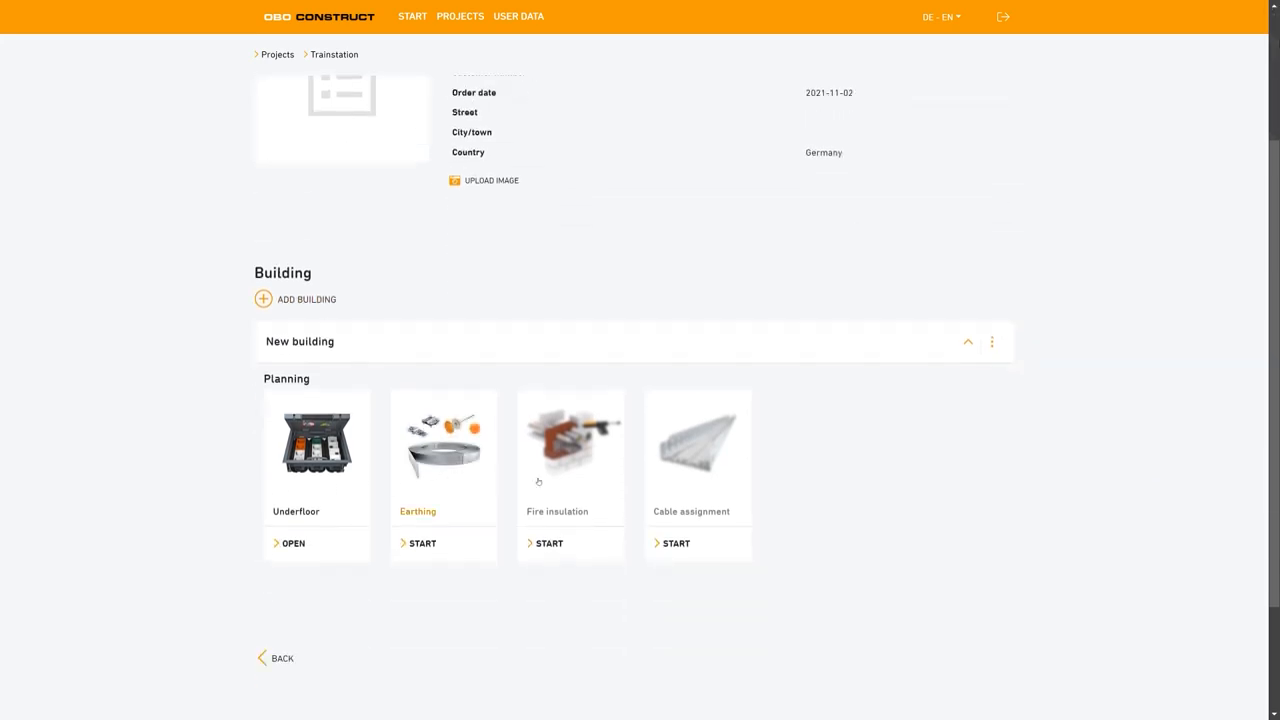
pyautogui.click(324, 460)
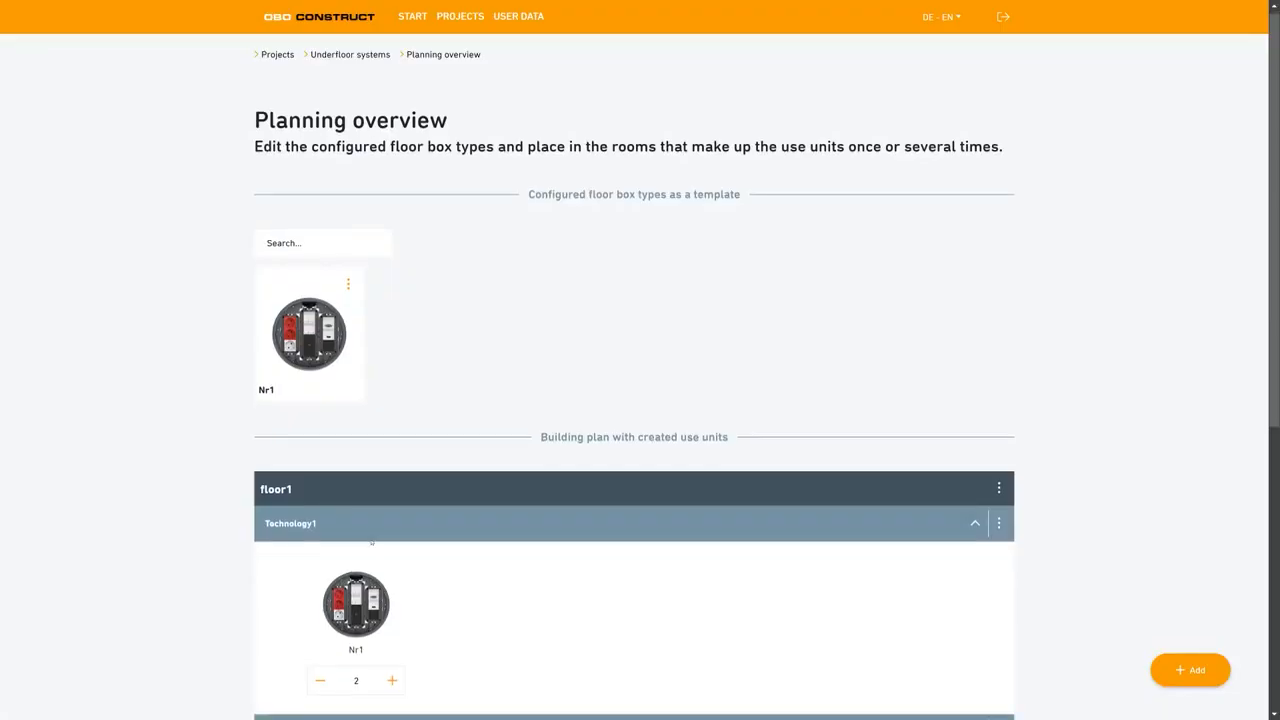
# - Return to the Trainstation project details through the projects list and go to the site's home page
pyautogui.scroll(-3, 371, 538)
pyautogui.scroll(3, 423, 423)
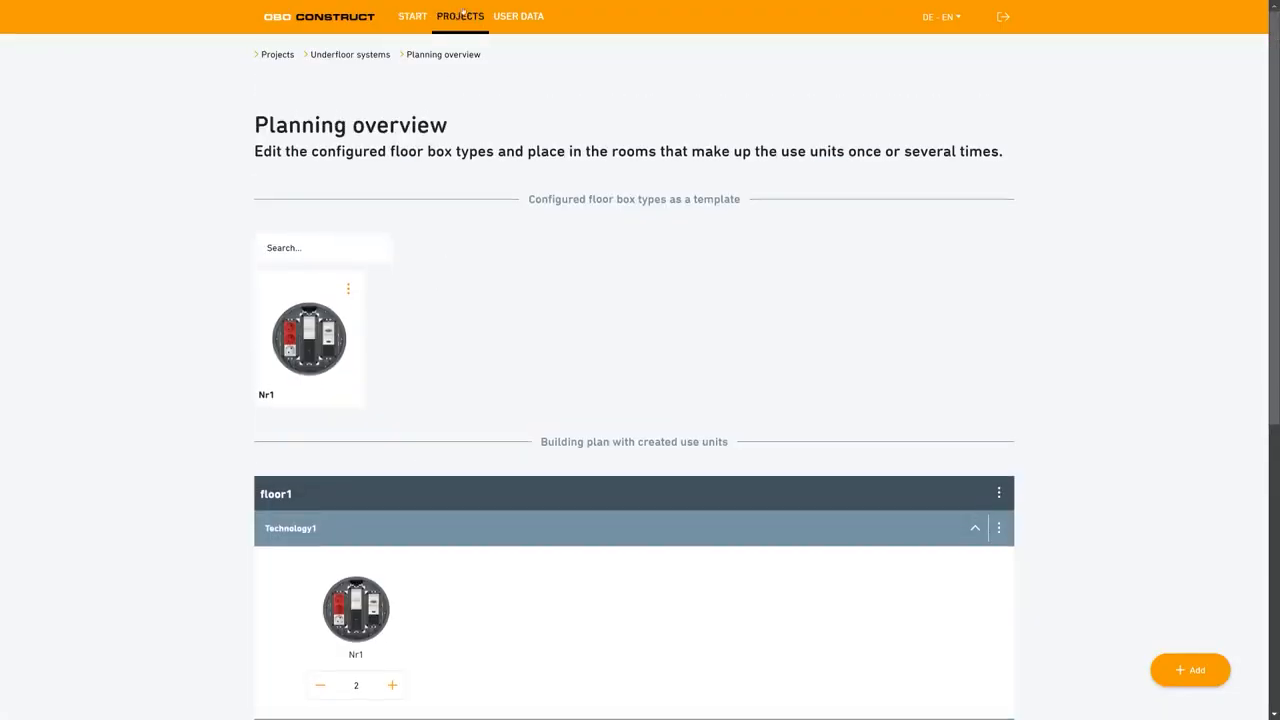
pyautogui.click(460, 16)
pyautogui.click(328, 371)
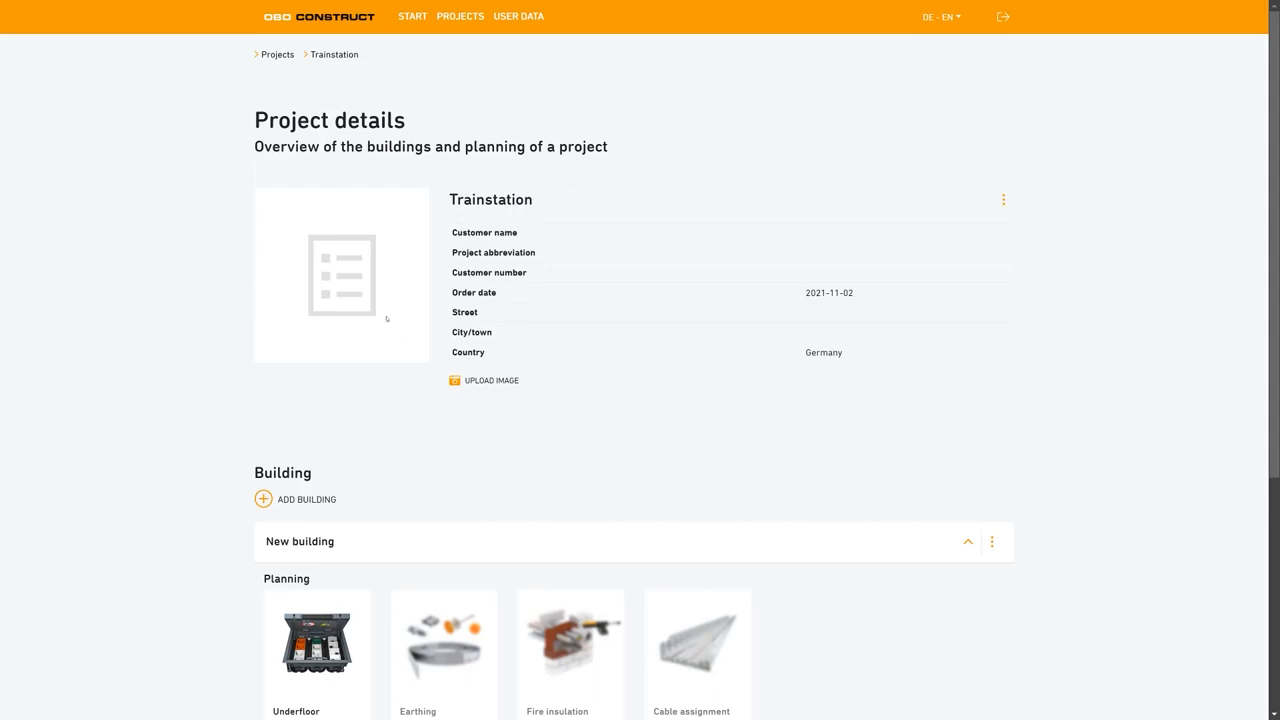
pyautogui.click(328, 17)
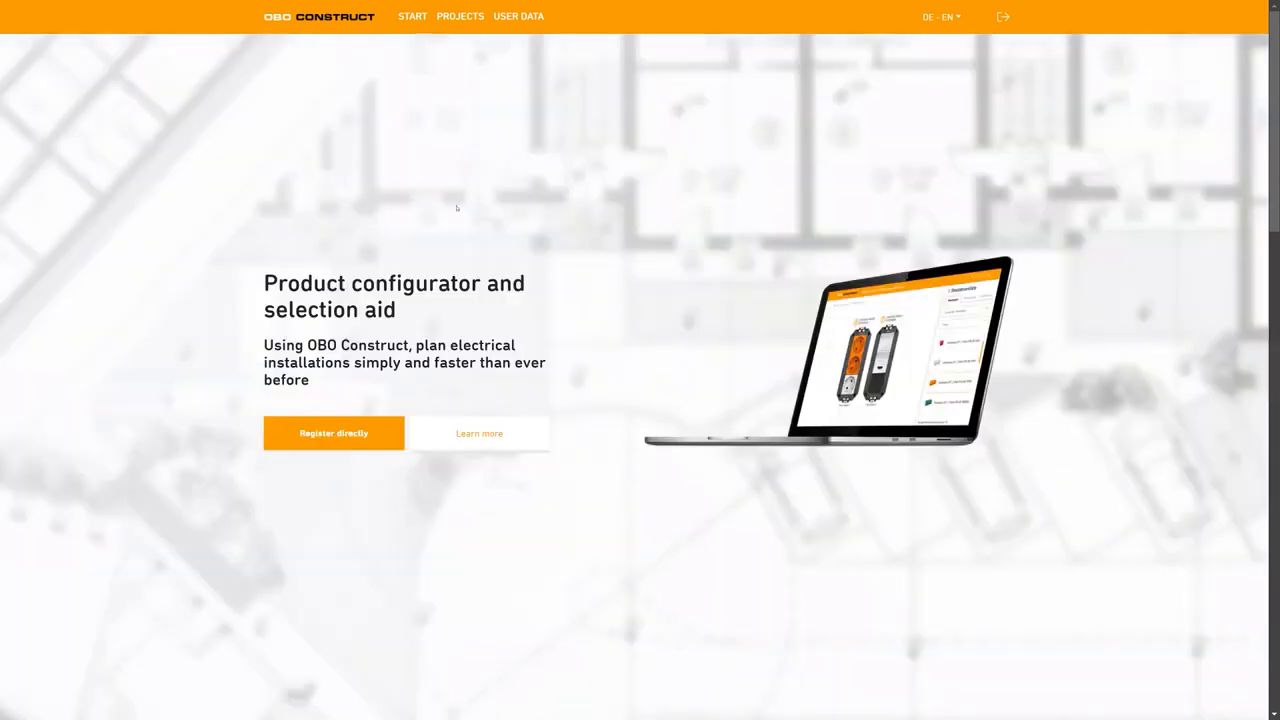